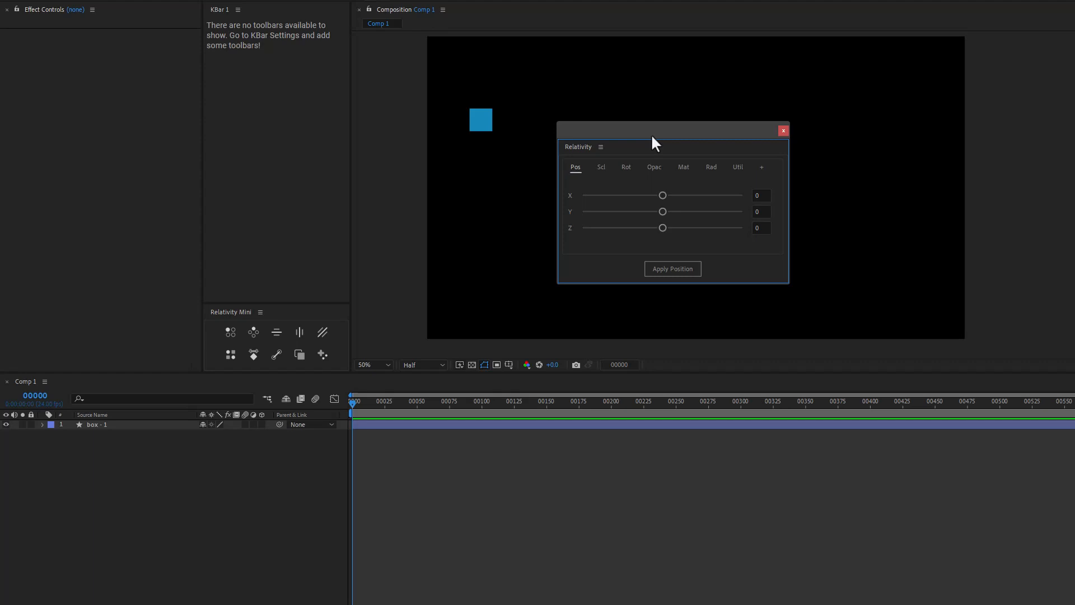
Step: Drag the floating Relativity window by its title bar rightward until it is off screen
{"action": "left_click_drag", "start_coordinate": [654, 134], "coordinate": [661, 132]}
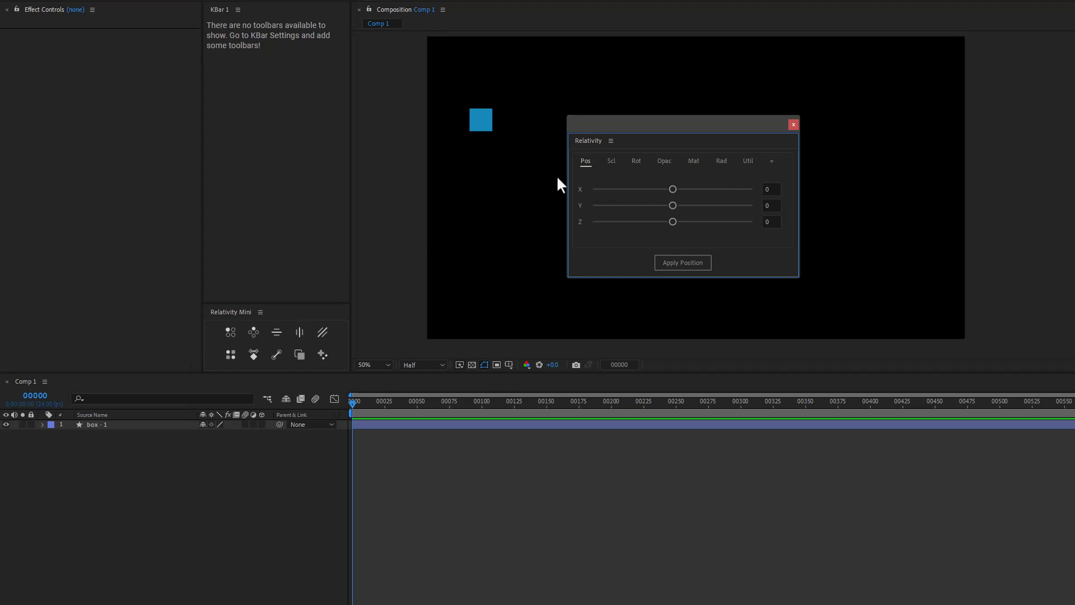
{"action": "left_click_drag", "start_coordinate": [664, 123], "coordinate": [678, 141]}
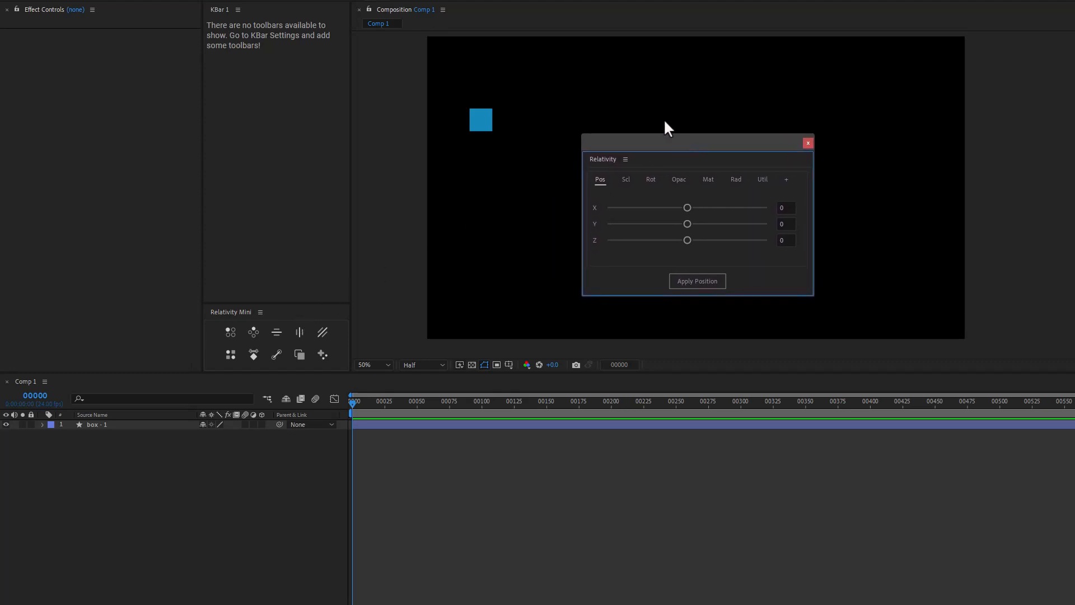
{"action": "left_click_drag", "start_coordinate": [681, 142], "coordinate": [684, 143]}
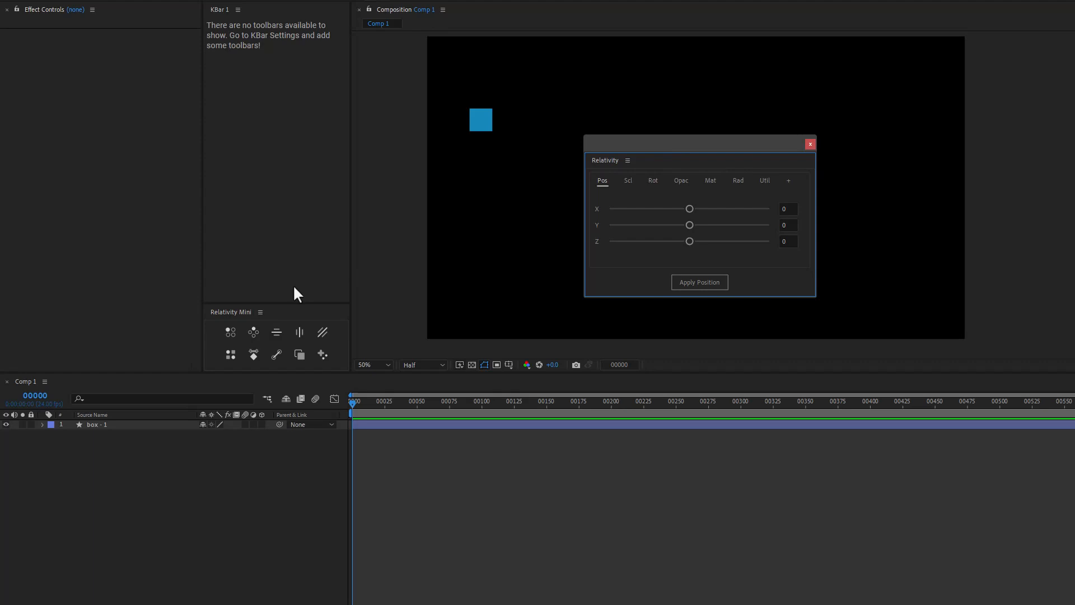
{"action": "left_click_drag", "start_coordinate": [657, 144], "coordinate": [1074, 193]}
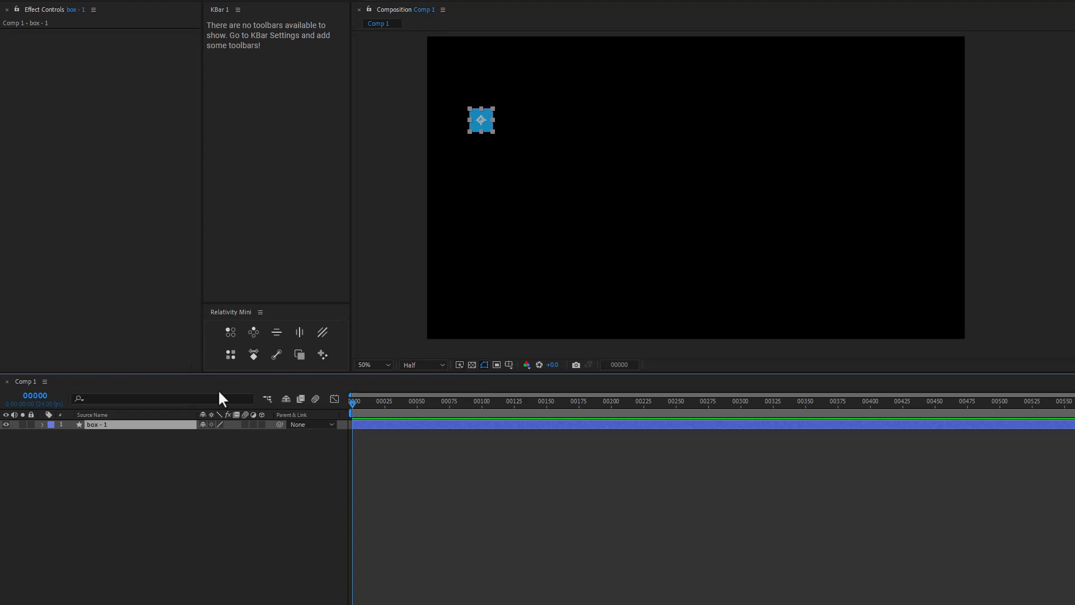
Step: Use Relativity Mini's Duplicate with 12 total layers to make twelve boxes in a four-by-three grid
{"action": "left_click", "coordinate": [229, 353]}
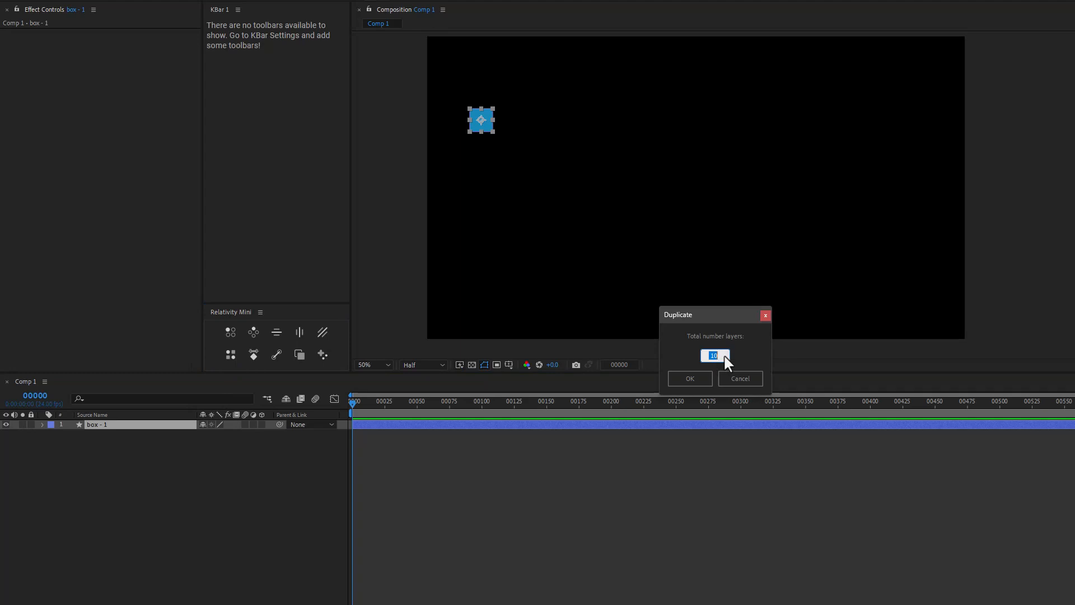
{"action": "type", "text": "12"}
{"action": "key", "text": "Return"}
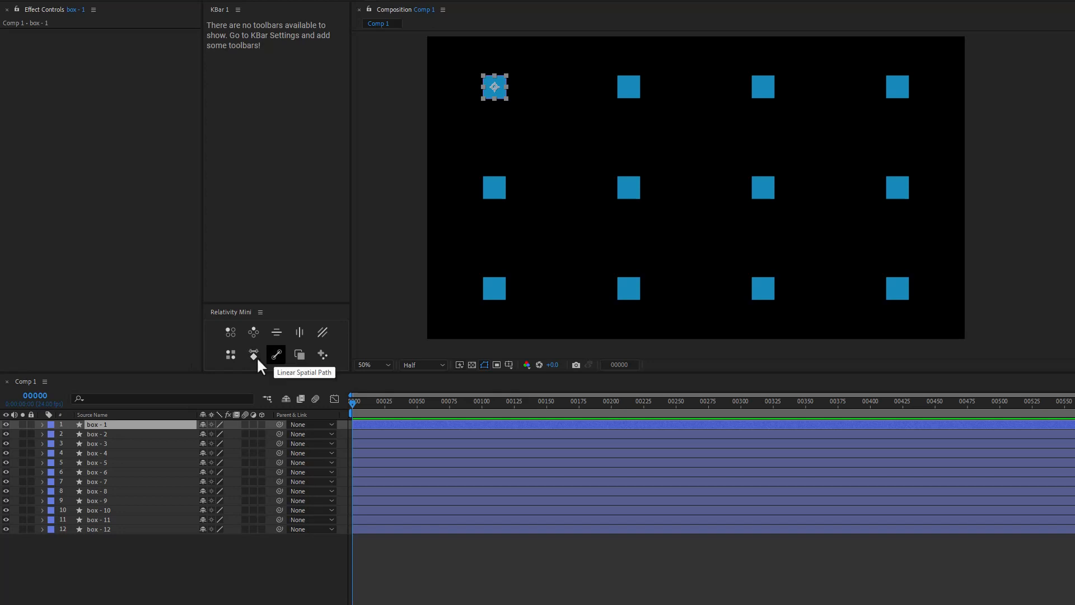
{"action": "left_click", "coordinate": [294, 358]}
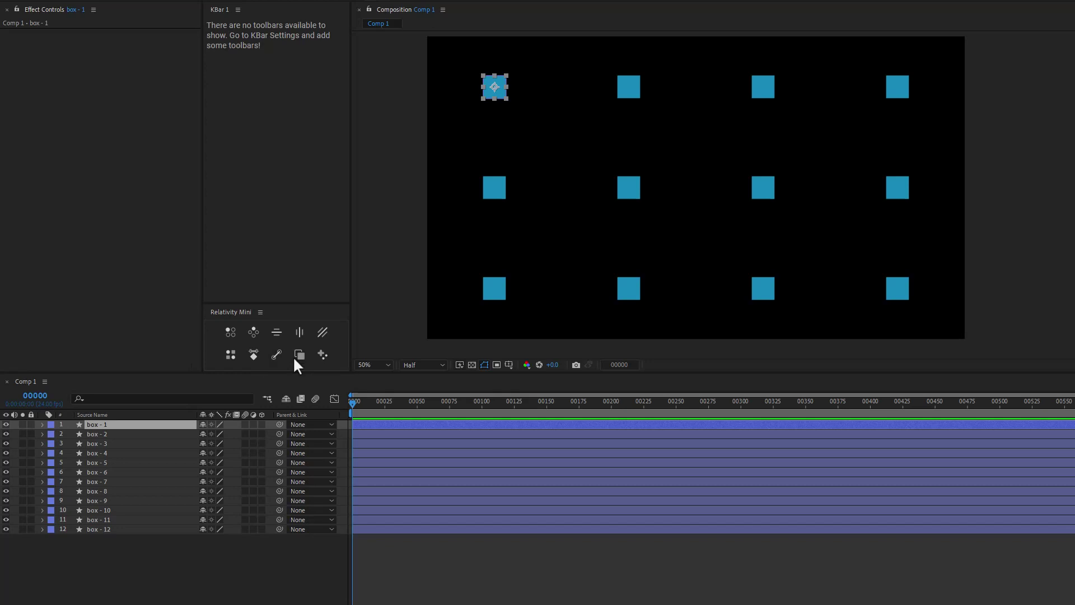
{"action": "left_click", "coordinate": [90, 530], "text": "shift"}
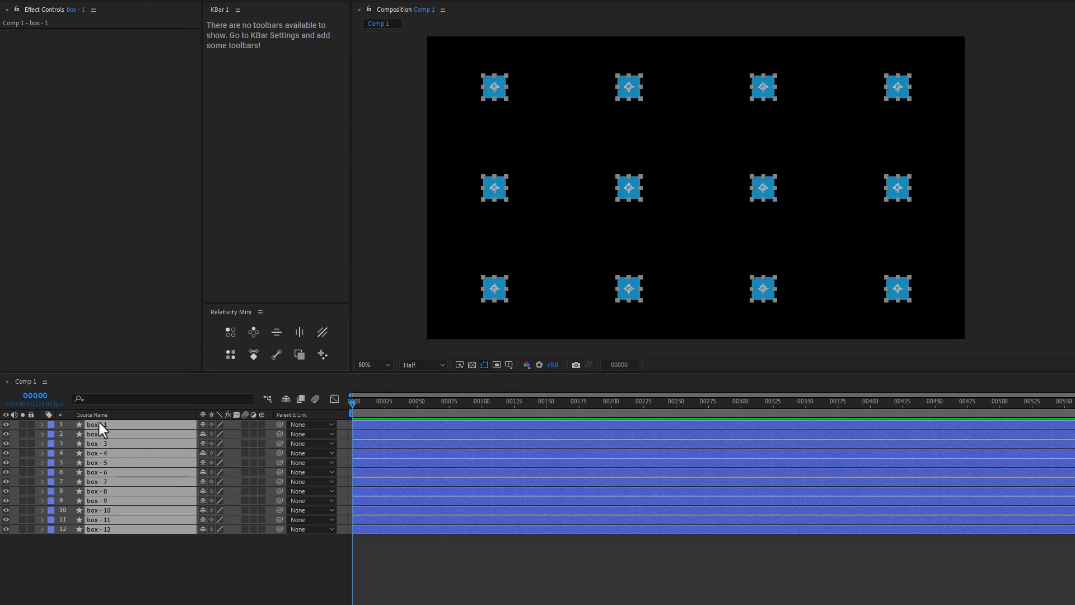
{"action": "left_click", "coordinate": [299, 356]}
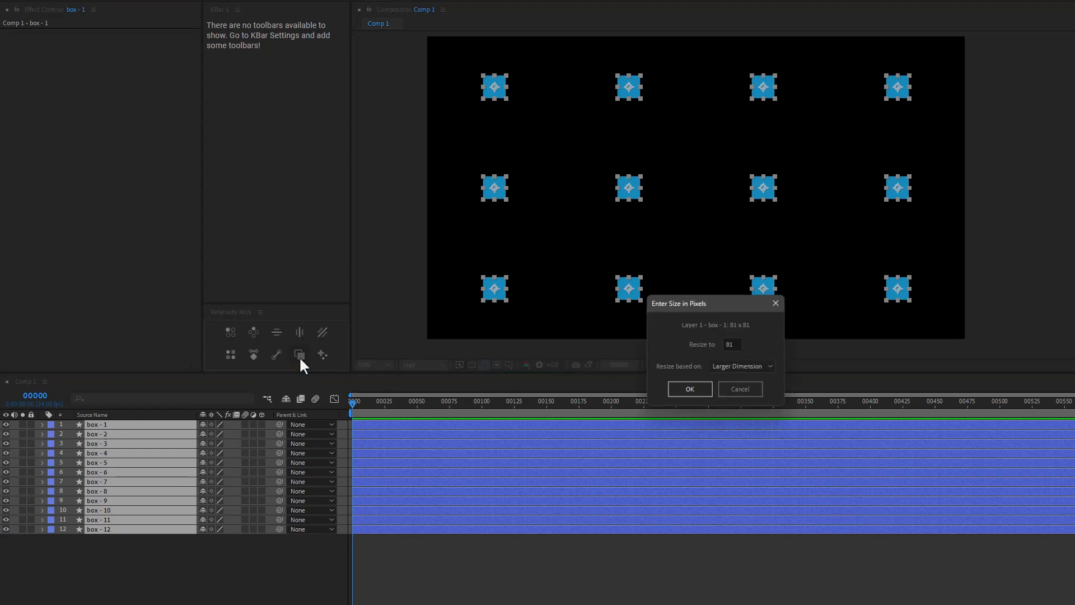
{"action": "left_click", "coordinate": [730, 343]}
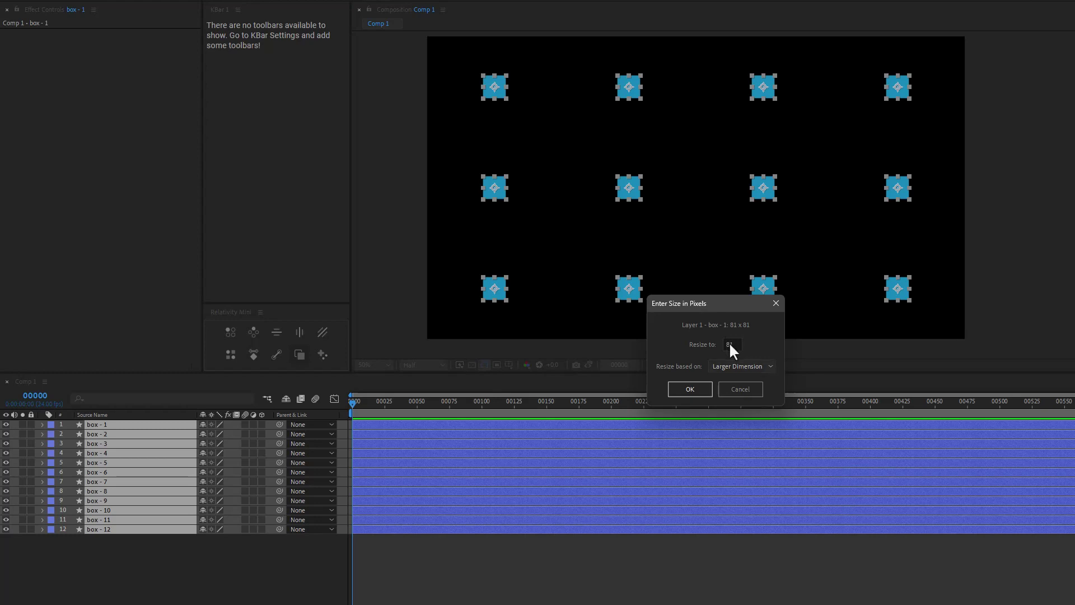
{"action": "left_click", "coordinate": [749, 387]}
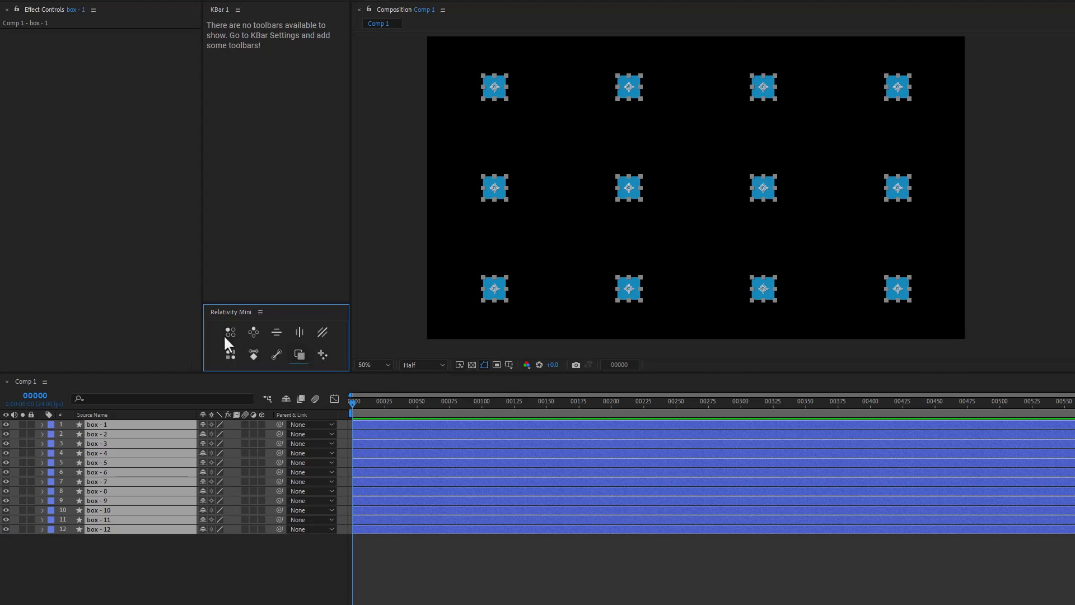
Step: Offset box 1 down-right, then apply Relative Grid to all twelve layers for three columns of four
{"action": "left_click", "coordinate": [140, 547]}
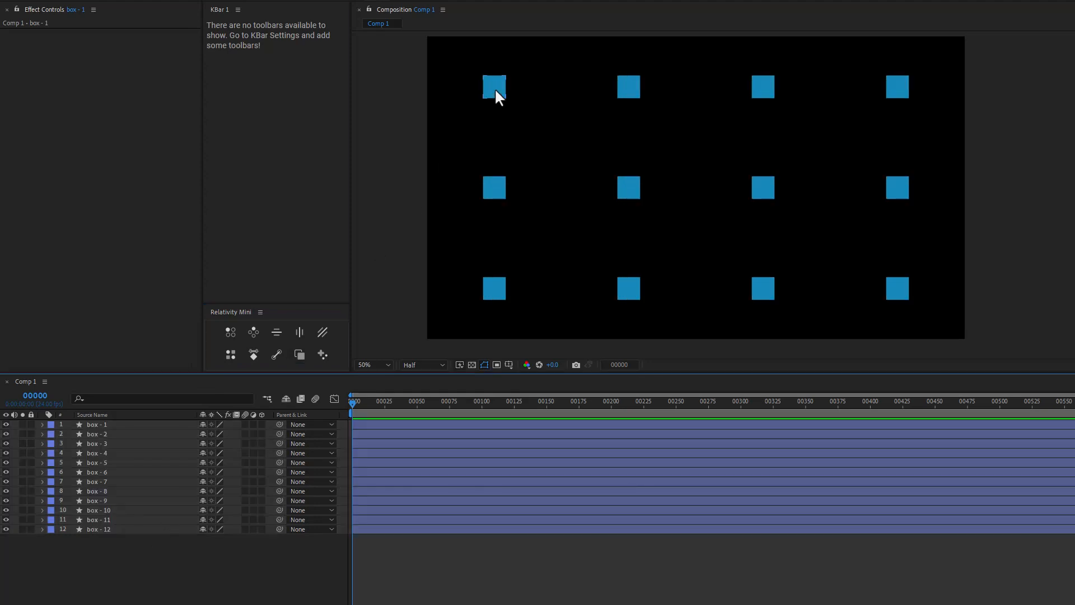
{"action": "left_click_drag", "start_coordinate": [495, 89], "coordinate": [540, 125]}
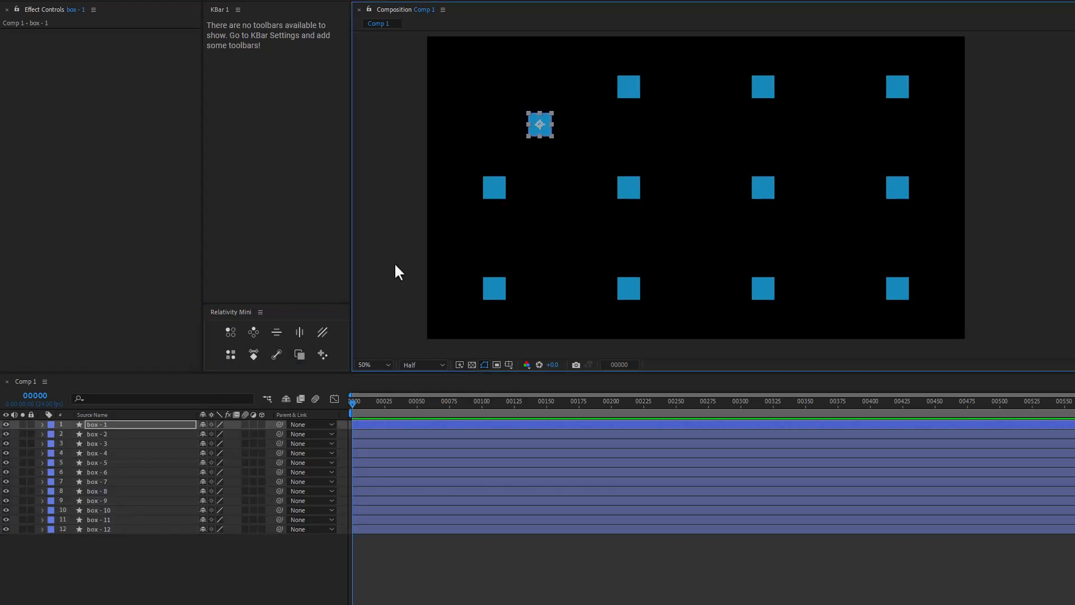
{"action": "left_click", "coordinate": [112, 529], "text": "shift"}
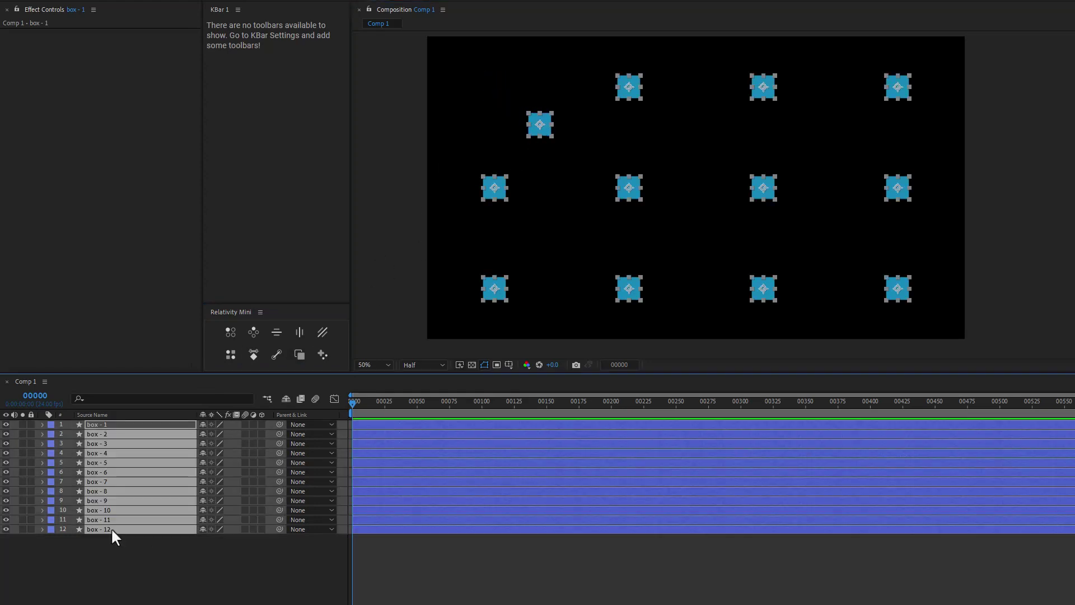
{"action": "left_click", "coordinate": [231, 336]}
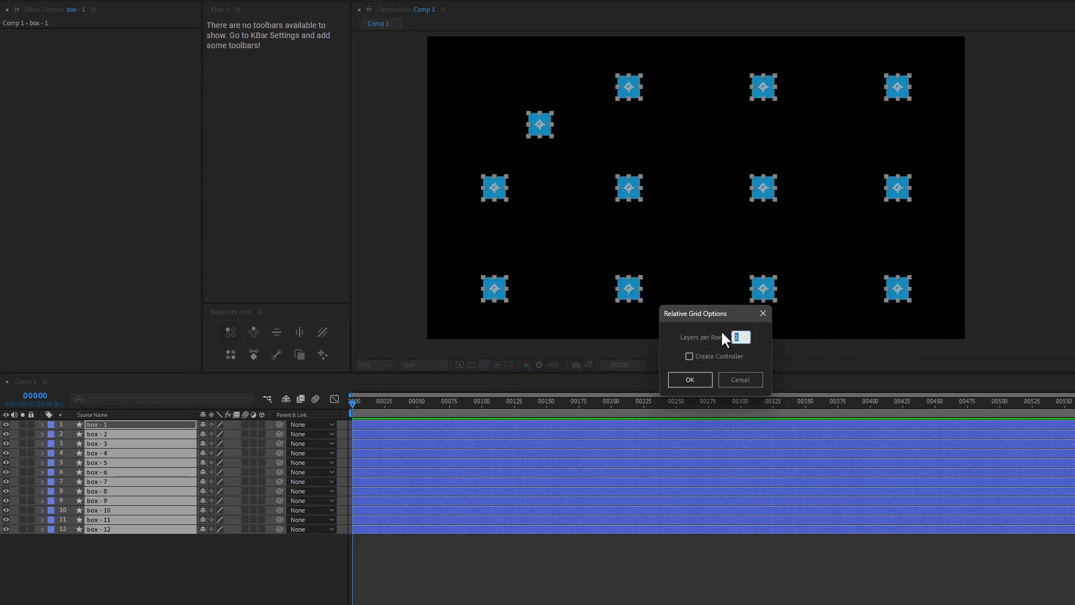
{"action": "key", "text": "Return"}
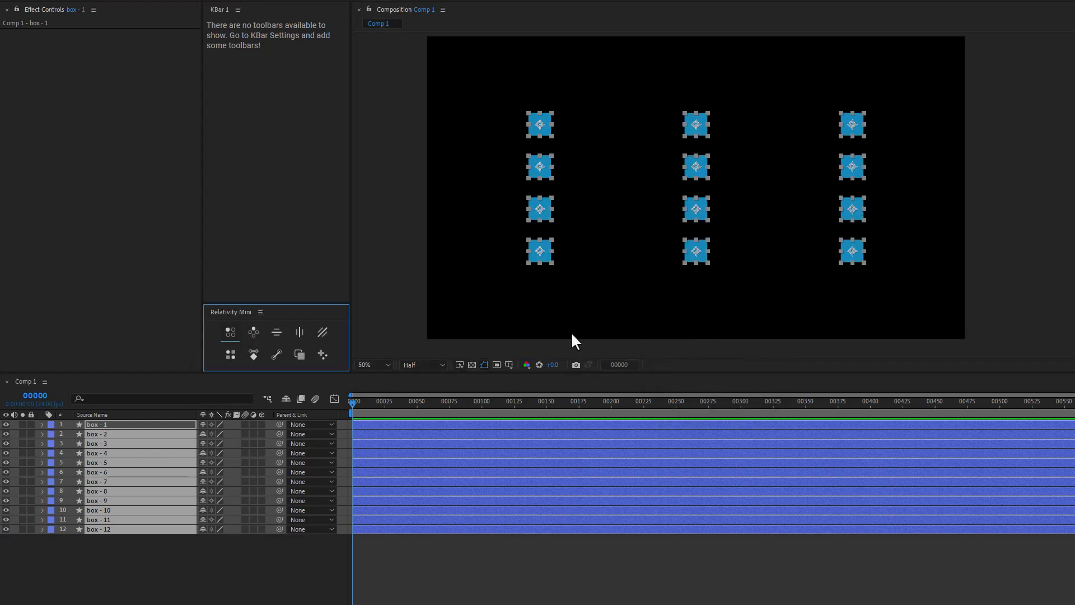
{"action": "left_click", "coordinate": [224, 335]}
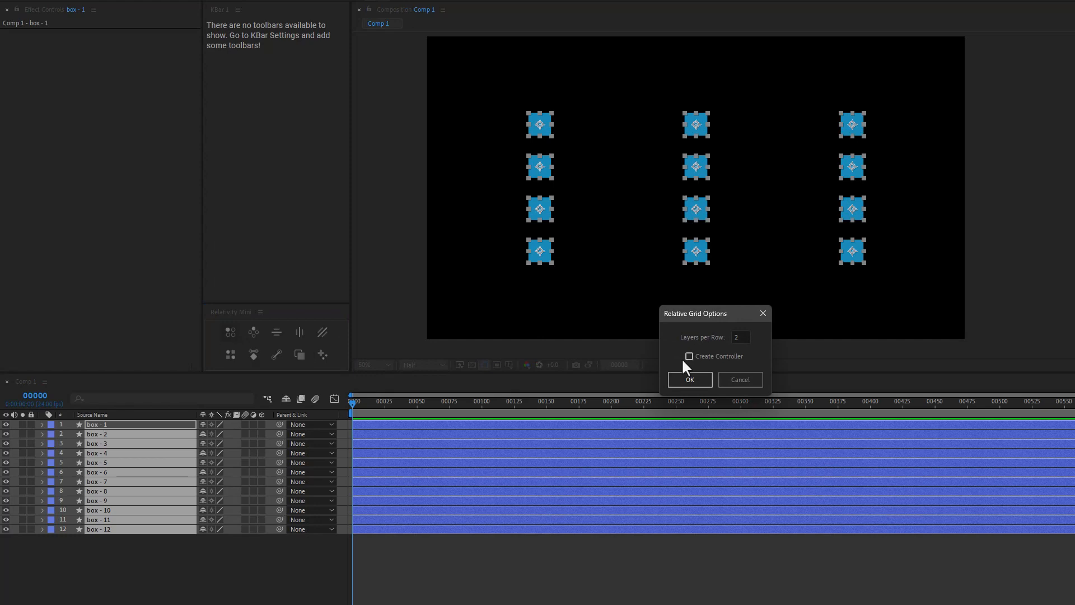
{"action": "left_click", "coordinate": [728, 382]}
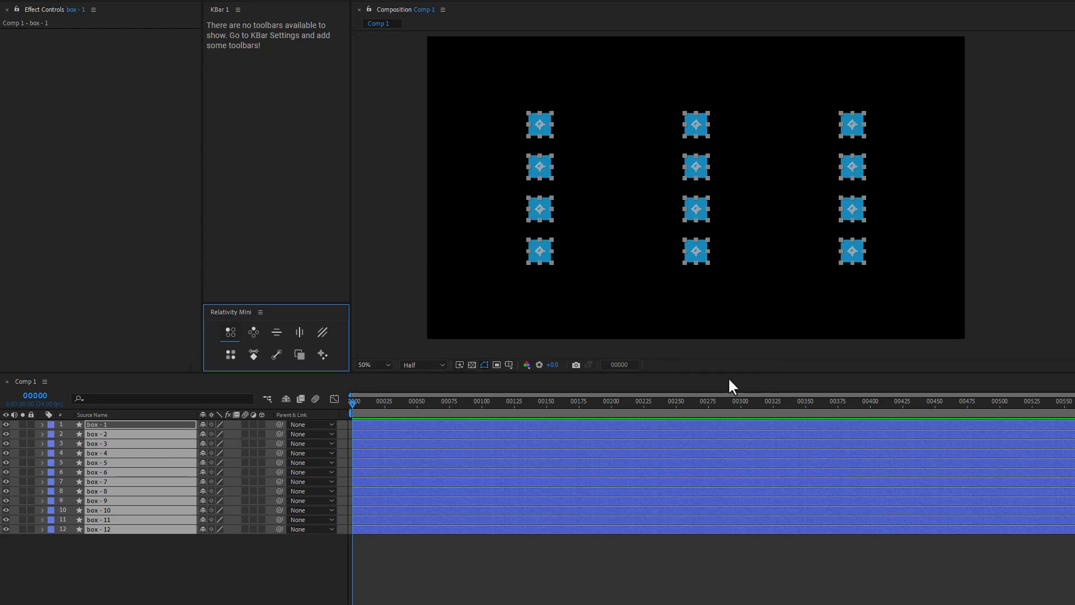
Step: Move box 1 to the upper left and box 12 leftward, then select all twelve layers
{"action": "left_click", "coordinate": [578, 177]}
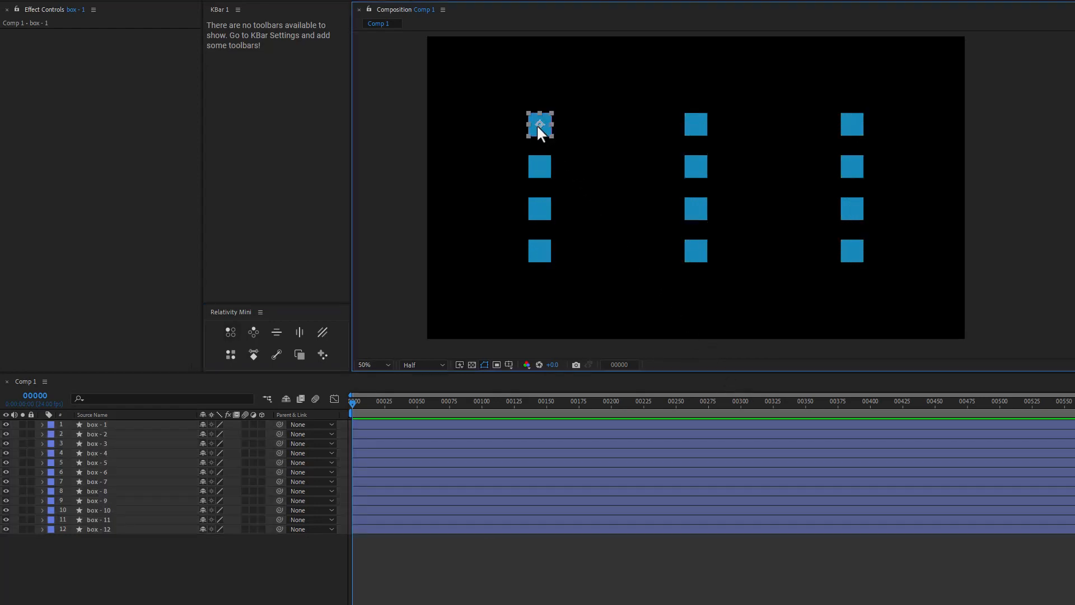
{"action": "left_click_drag", "start_coordinate": [537, 124], "coordinate": [474, 80]}
{"action": "mouse_move", "coordinate": [846, 249]}
{"action": "left_mouse_down"}
{"action": "mouse_move", "coordinate": [714, 235]}
{"action": "mouse_move", "coordinate": [591, 255]}
{"action": "left_mouse_up"}
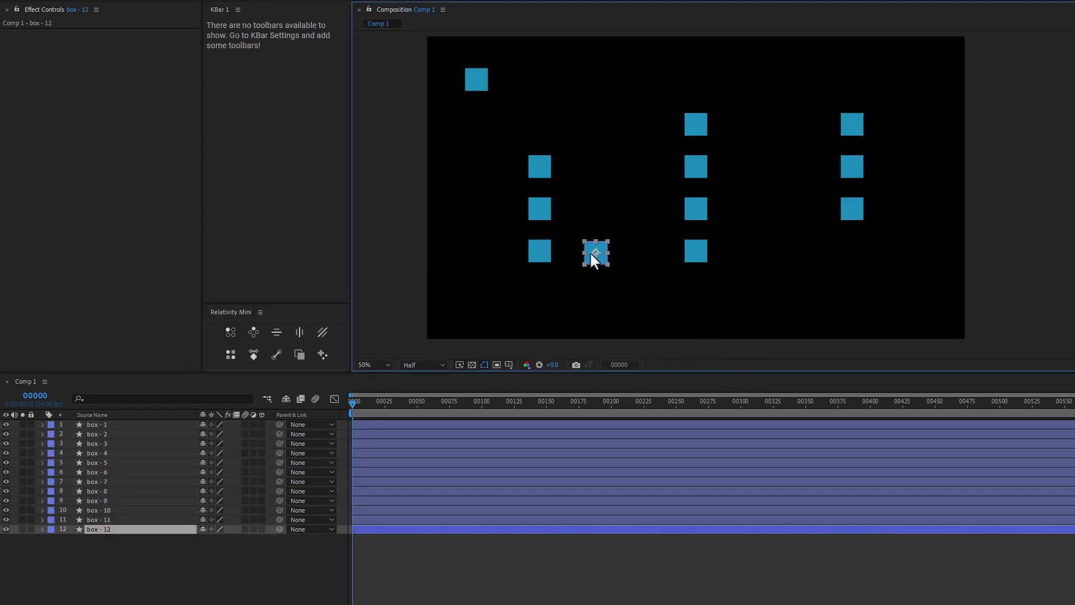
{"action": "left_click", "coordinate": [143, 425]}
{"action": "left_click", "coordinate": [133, 529], "text": "shift"}
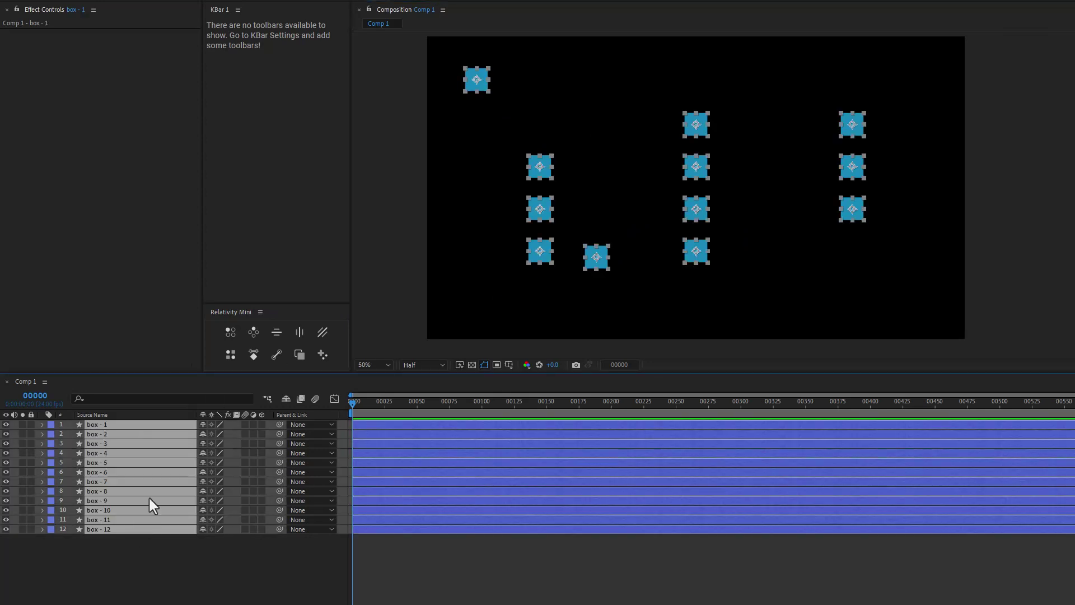
Step: Apply the Alt-mode Oblique Grid for three columns, then drag box 1 right of the grid
{"action": "left_click", "coordinate": [231, 333]}
{"action": "left_click", "coordinate": [229, 332], "text": "alt"}
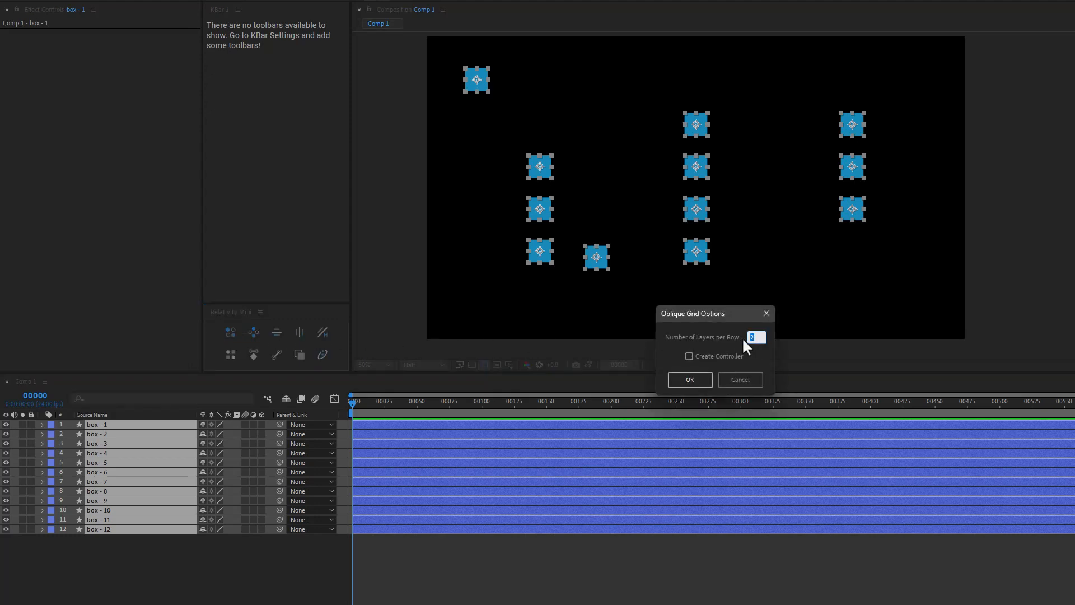
{"action": "key", "text": "Return"}
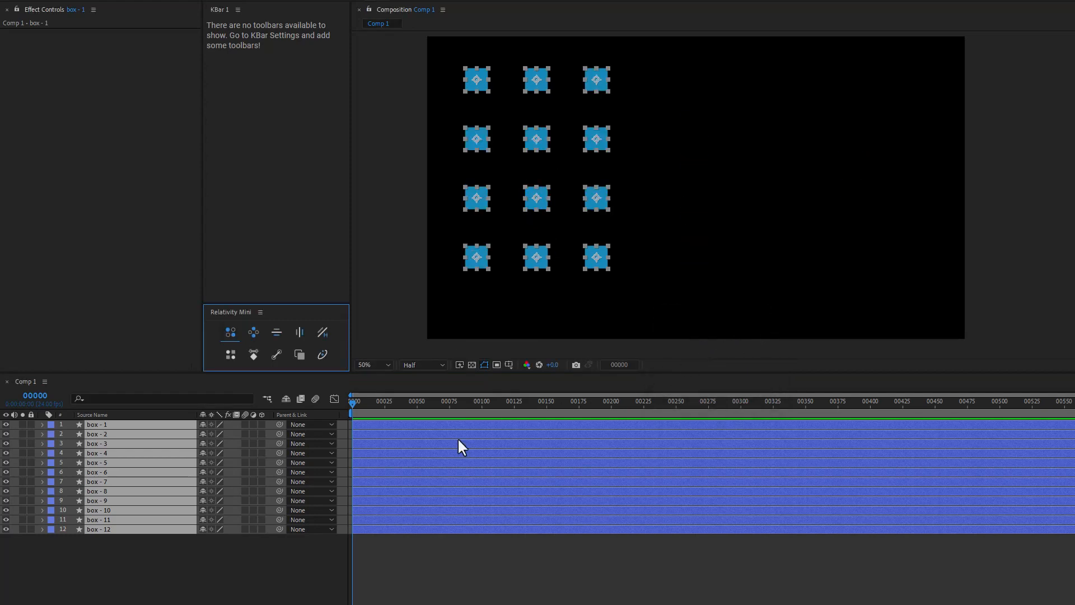
{"action": "left_click", "coordinate": [155, 552]}
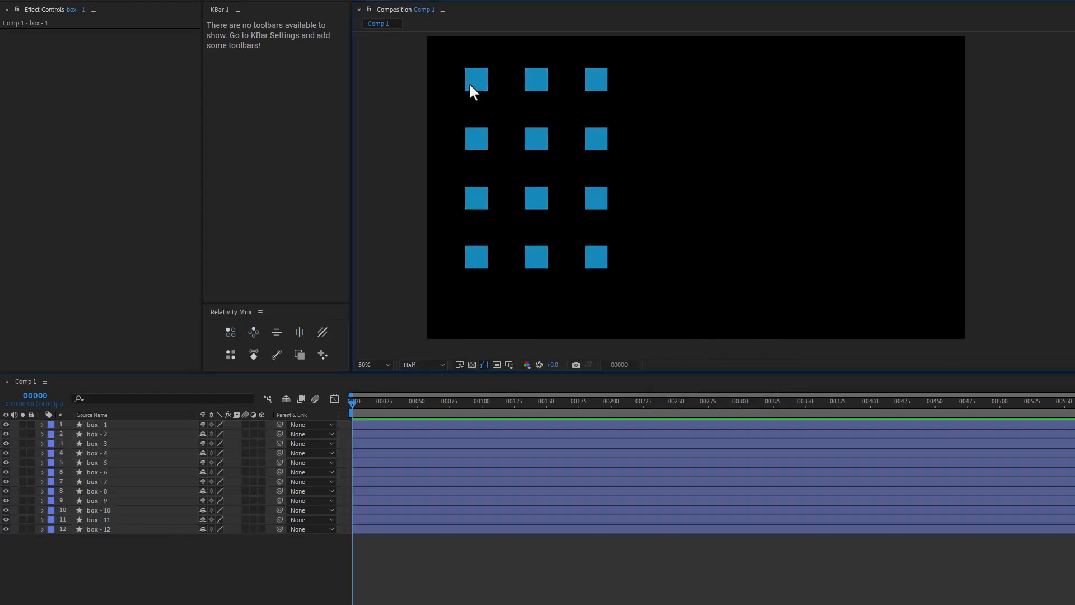
{"action": "left_click_drag", "start_coordinate": [469, 83], "coordinate": [701, 136]}
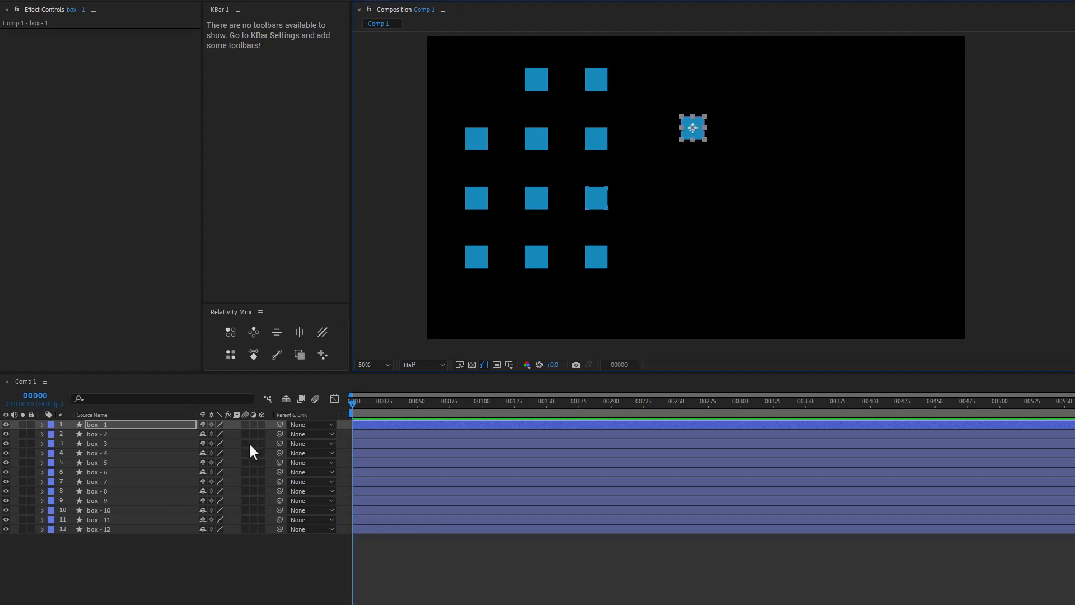
Step: Arrange all twelve boxes into a circle with Relativity Mini's Radial Array
{"action": "left_click", "coordinate": [126, 529], "text": "shift"}
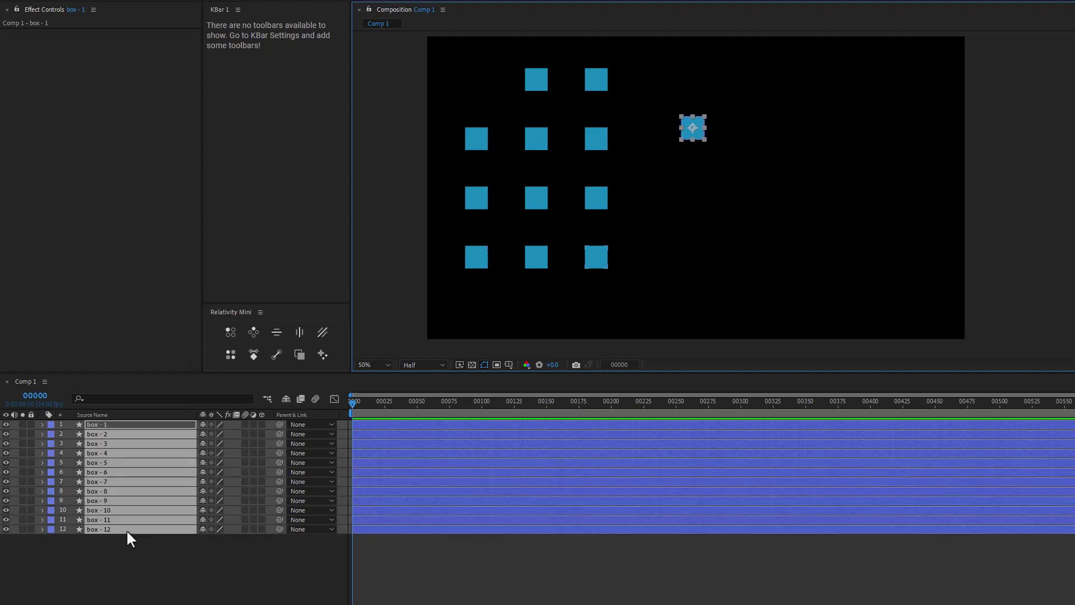
{"action": "left_click", "coordinate": [253, 334]}
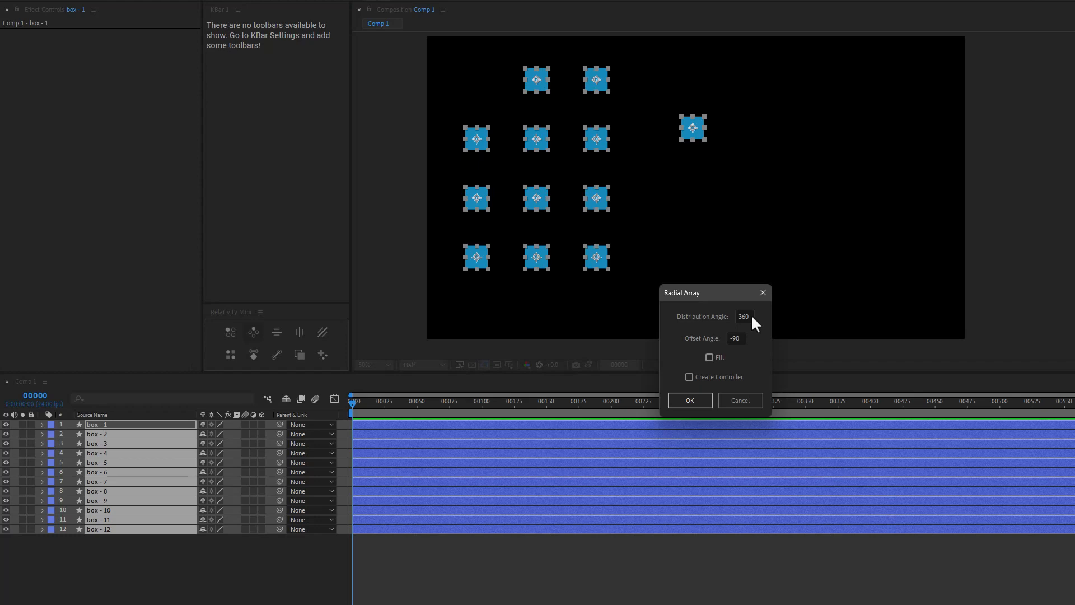
{"action": "left_click", "coordinate": [690, 396]}
Step: Pull box 1 out to the upper left and box 12 leftward out of the circle
{"action": "left_click", "coordinate": [689, 302]}
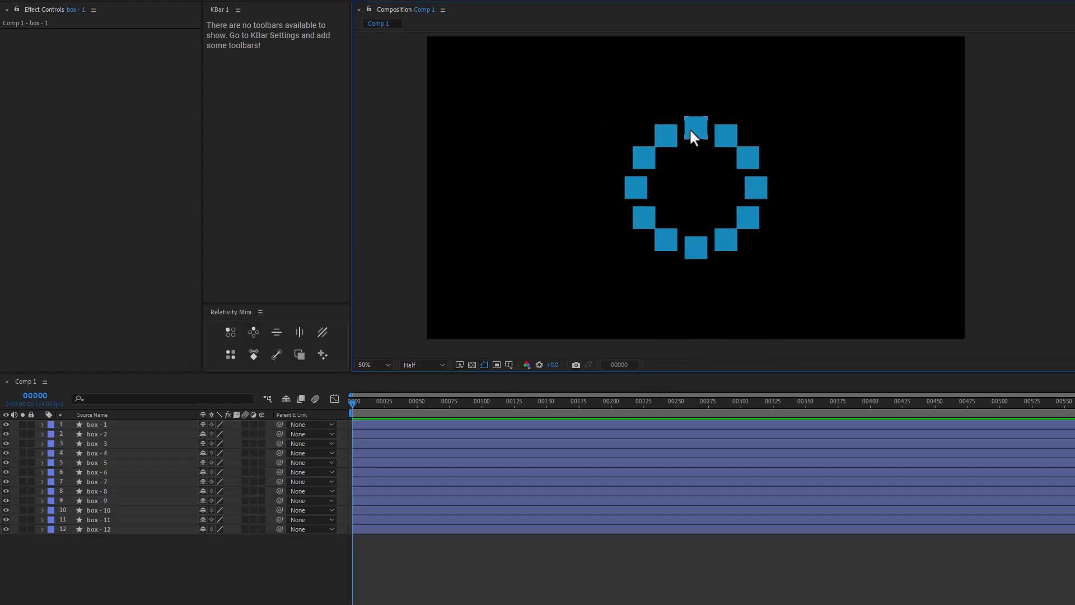
{"action": "left_click_drag", "start_coordinate": [690, 129], "coordinate": [523, 107]}
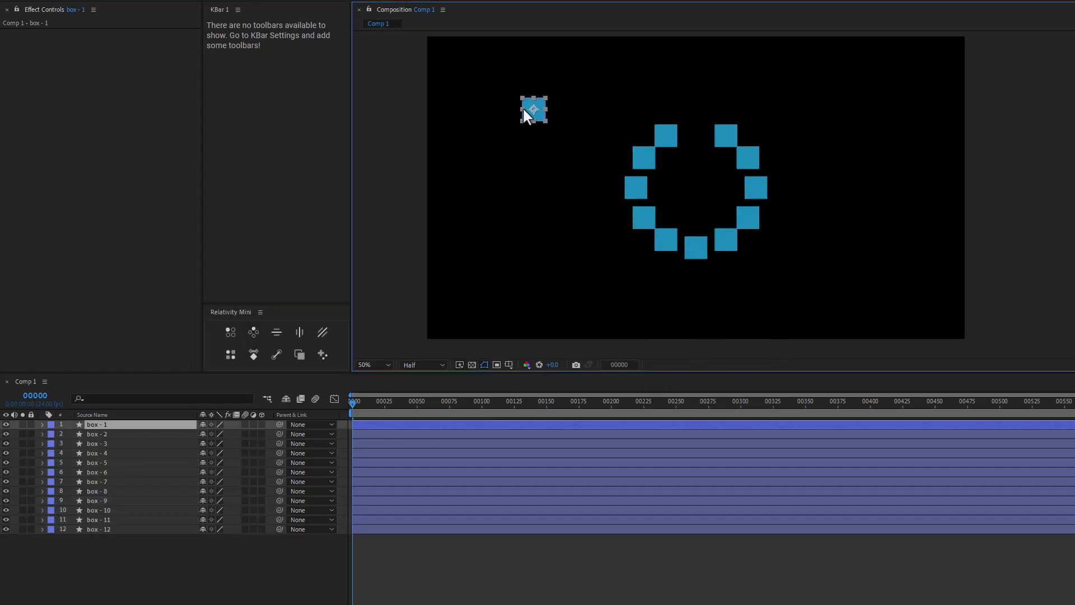
{"action": "left_click", "coordinate": [113, 522]}
{"action": "left_click", "coordinate": [670, 136]}
{"action": "left_click_drag", "start_coordinate": [670, 135], "coordinate": [600, 190]}
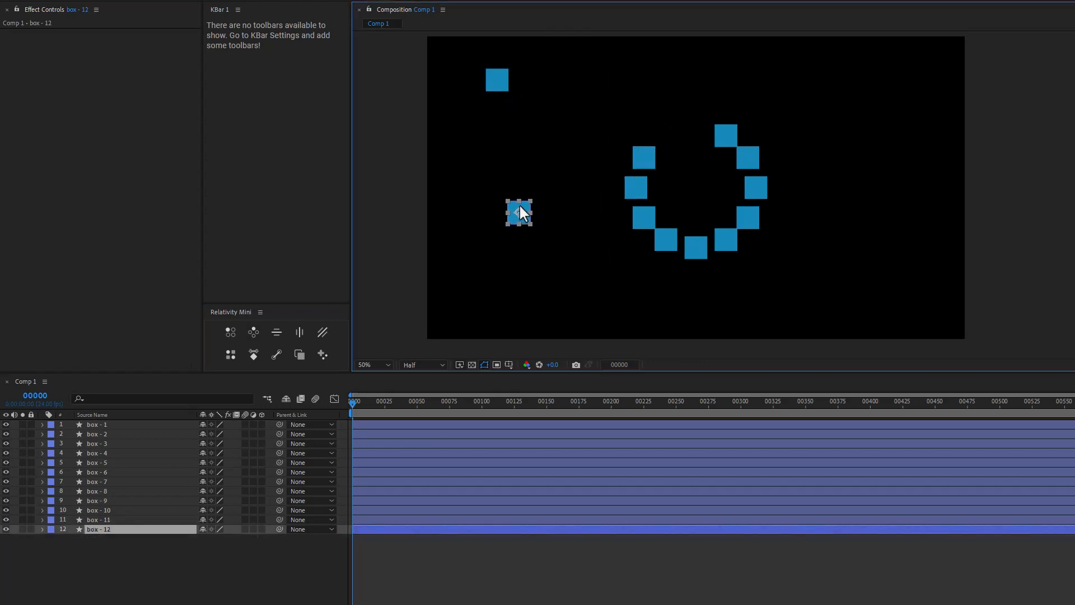
{"action": "left_click_drag", "start_coordinate": [505, 89], "coordinate": [524, 96]}
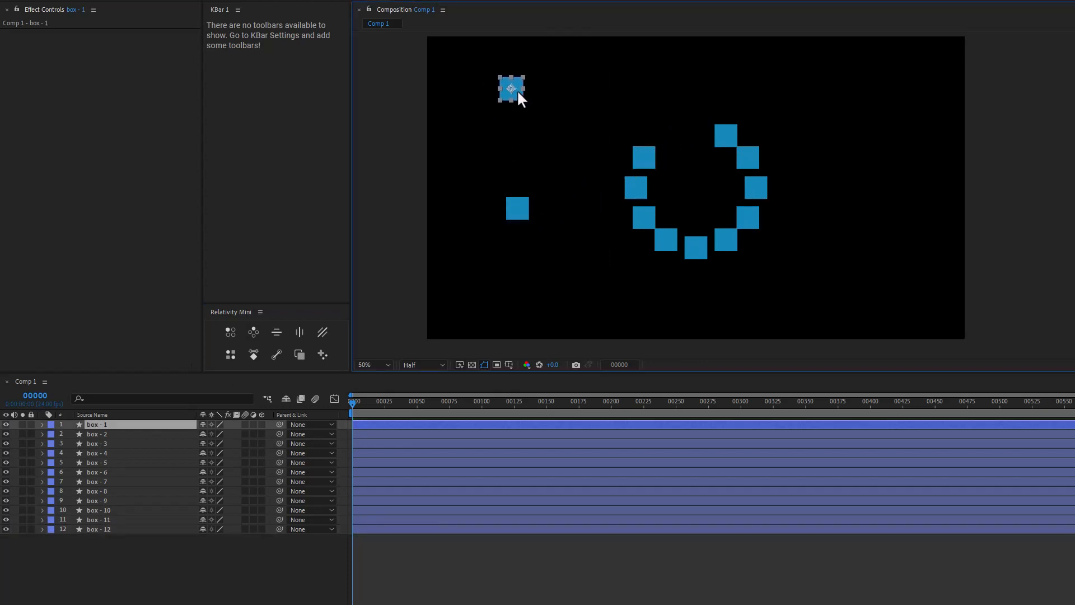
Step: Reapply Radial Array Oblique to regather all twelve boxes into a ring, then deselect
{"action": "left_click", "coordinate": [110, 529], "text": "shift"}
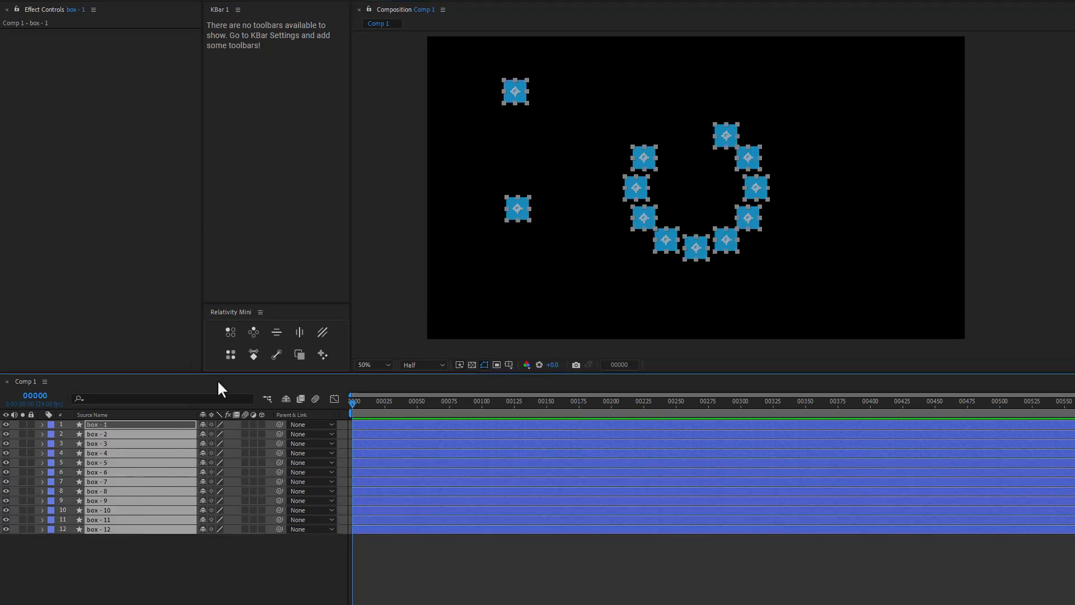
{"action": "left_click", "coordinate": [251, 332]}
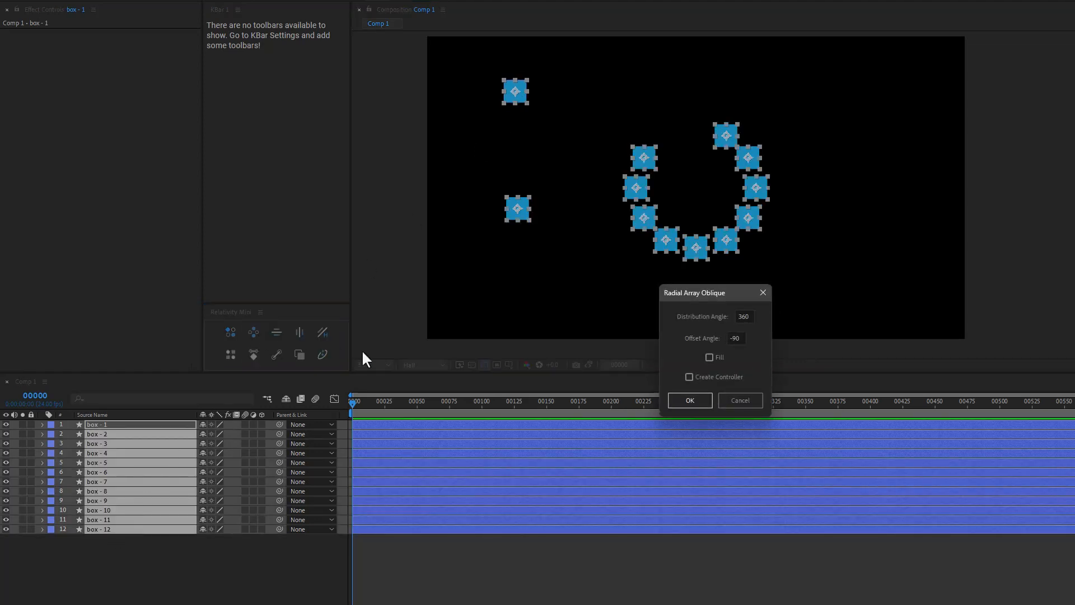
{"action": "left_click", "coordinate": [691, 401]}
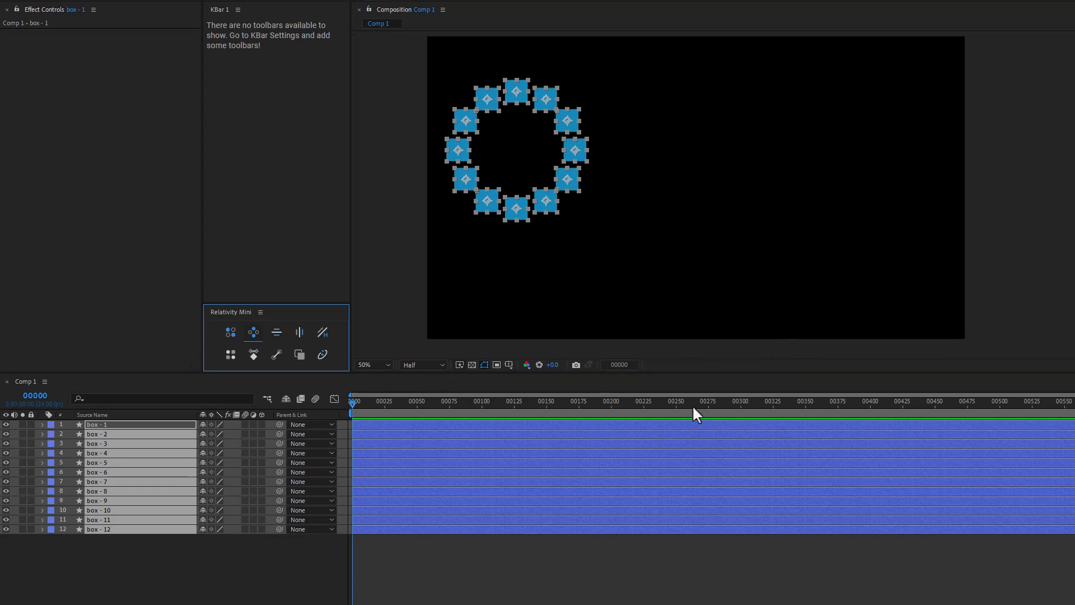
{"action": "key", "text": "ctrl+shift+a"}
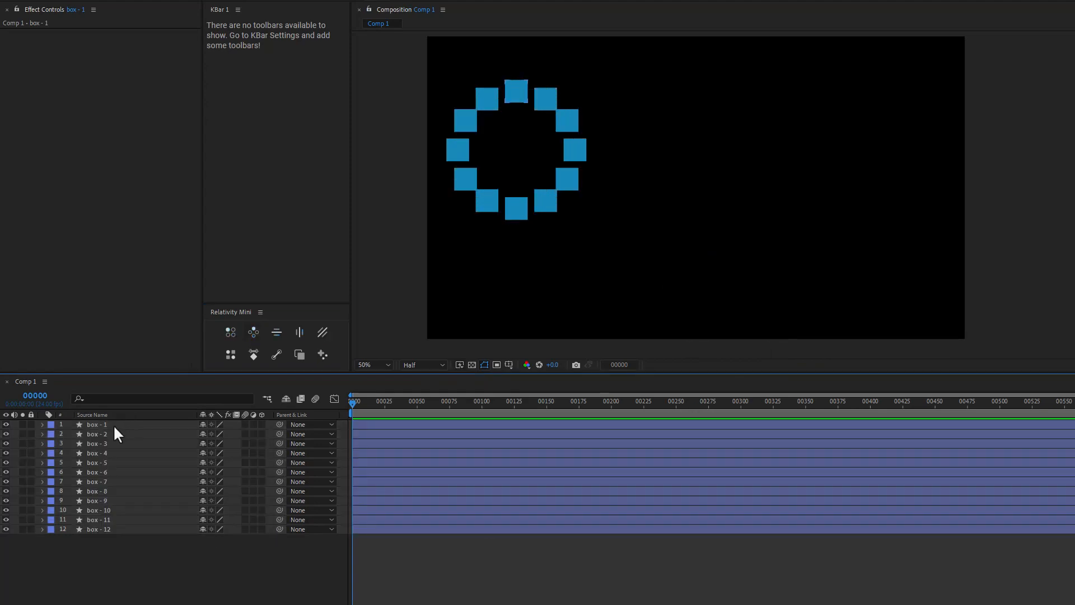
Step: Move box 1 inside the ring, then delete layers box 8 through box 12
{"action": "left_click", "coordinate": [114, 424]}
{"action": "left_click_drag", "start_coordinate": [517, 94], "coordinate": [477, 167]}
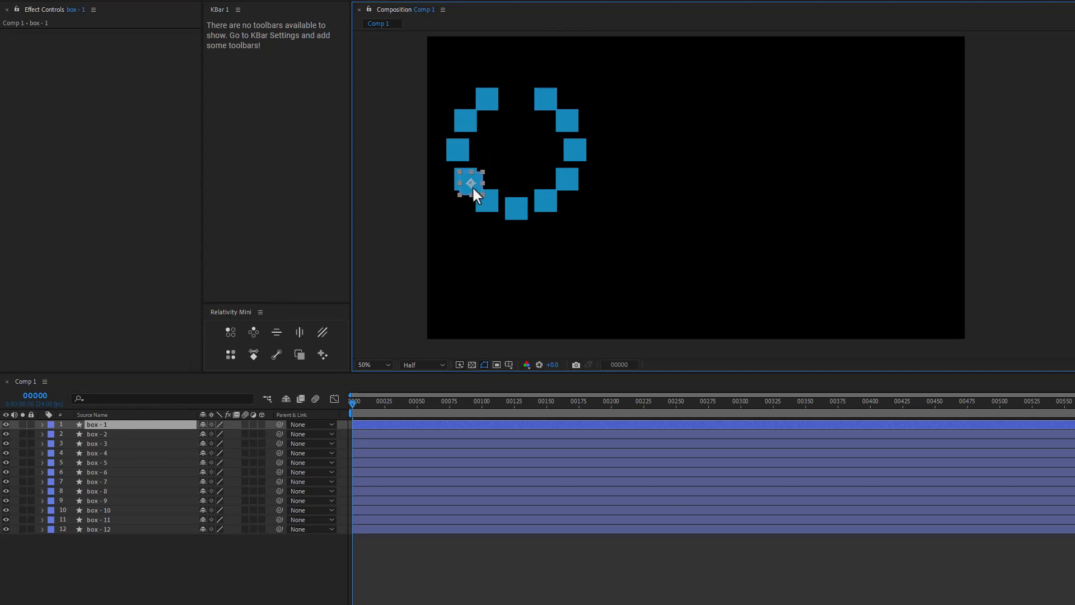
{"action": "left_click", "coordinate": [88, 553]}
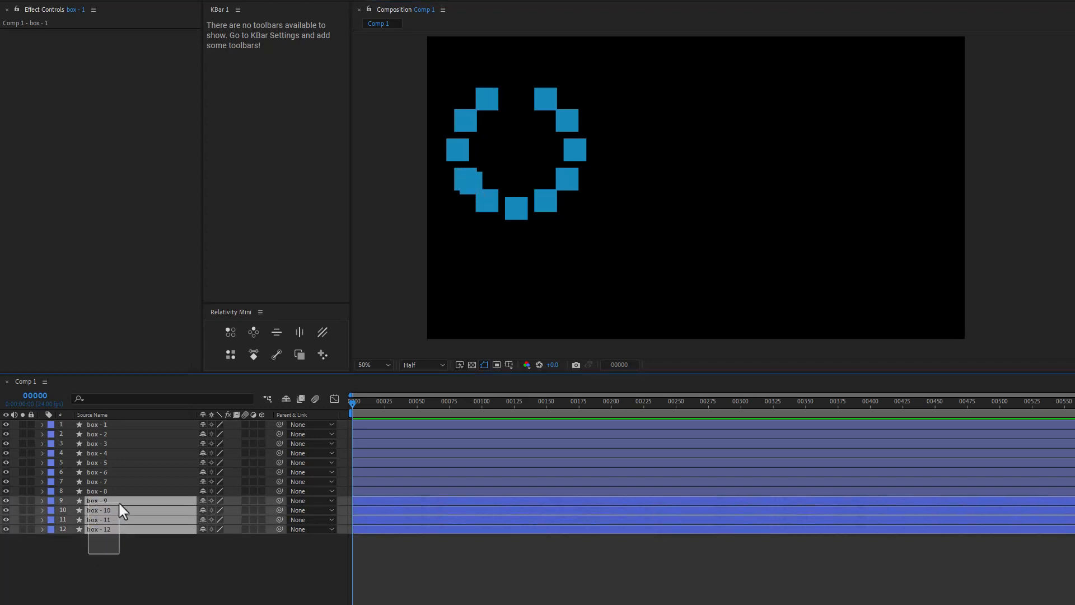
{"action": "left_click_drag", "start_coordinate": [119, 501], "coordinate": [125, 488]}
{"action": "key", "text": "Delete"}
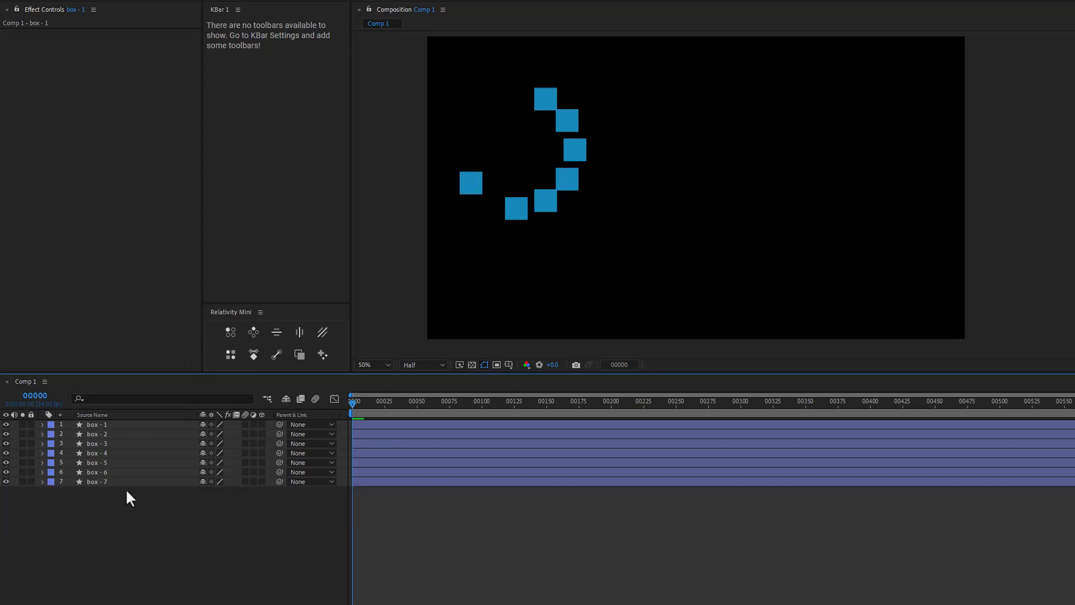
Step: Move box 2 left and down (undoing an accidental resize), then select all seven layers
{"action": "left_click", "coordinate": [128, 434]}
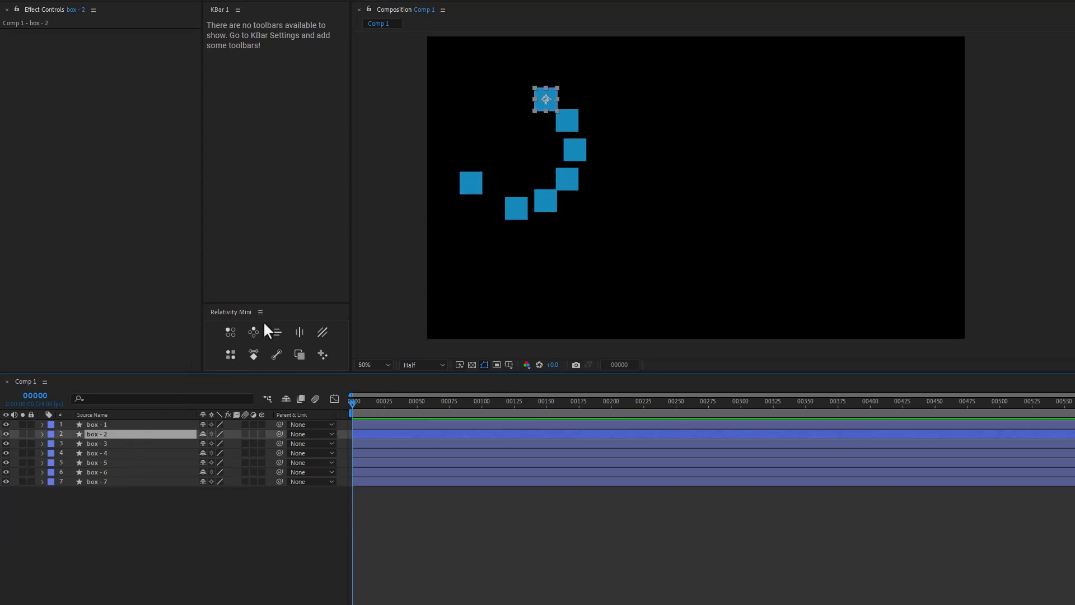
{"action": "left_click_drag", "start_coordinate": [532, 113], "coordinate": [490, 137]}
{"action": "key", "text": "ctrl+z"}
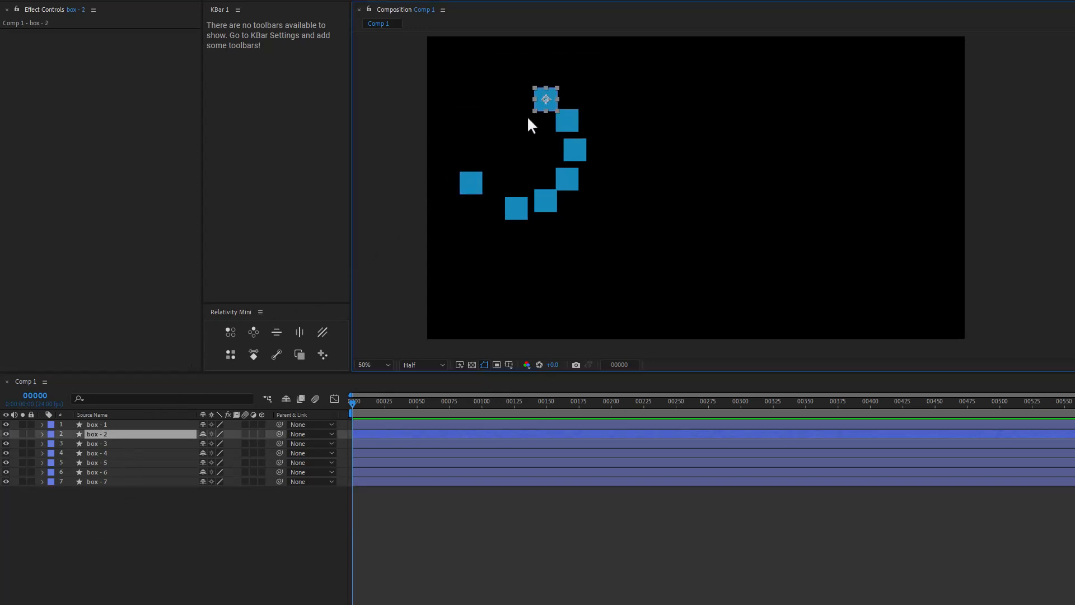
{"action": "left_click_drag", "start_coordinate": [553, 105], "coordinate": [488, 134]}
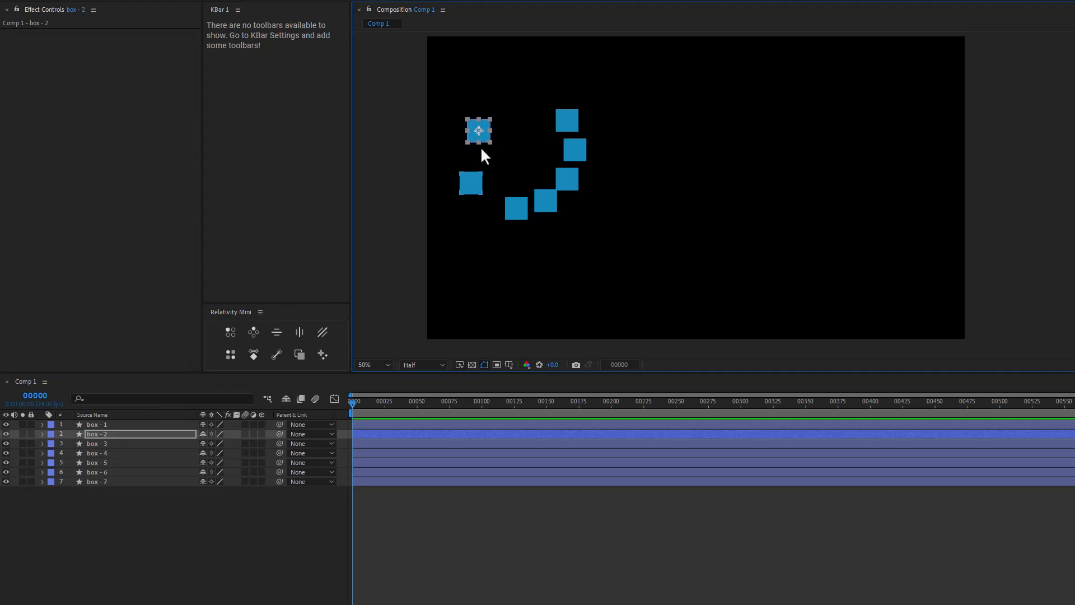
{"action": "left_click", "coordinate": [473, 187]}
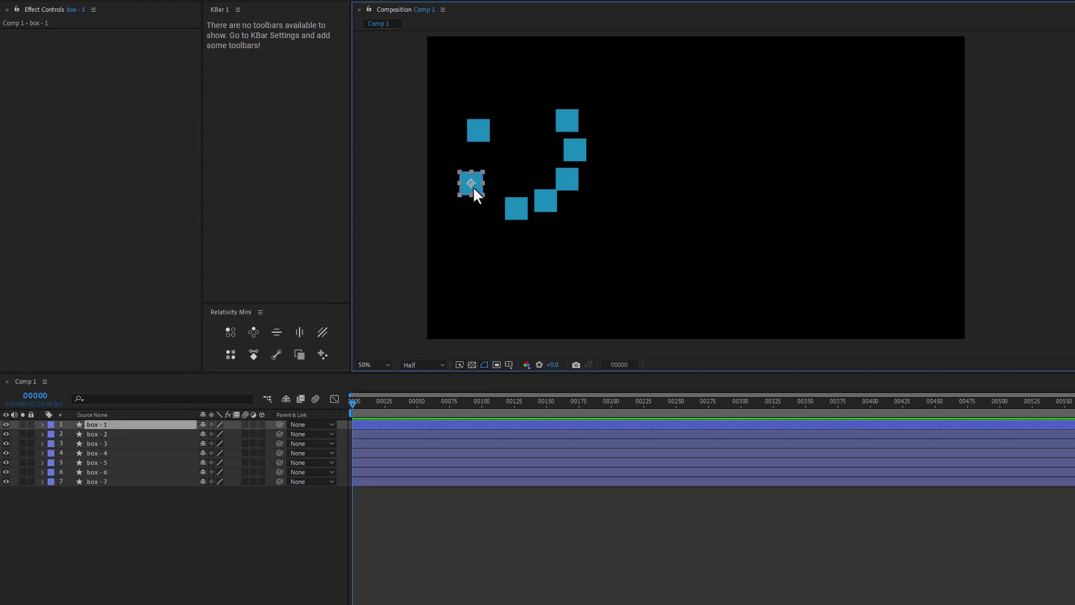
{"action": "left_click", "coordinate": [98, 479], "text": "shift"}
Step: Lay the seven boxes into an evenly spaced horizontal row with Auto Row, then select box 4
{"action": "left_click", "coordinate": [277, 332]}
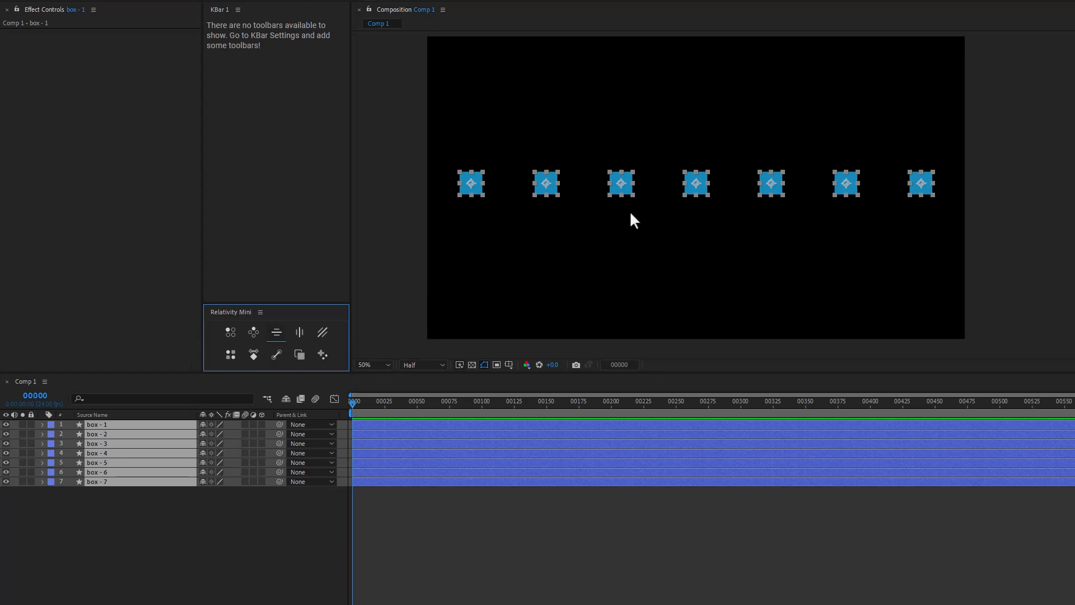
{"action": "left_click", "coordinate": [668, 203]}
Step: Scale box 4 larger, box 3 into a thin bar, and boxes 2 and 6 into tall rectangles
{"action": "left_click", "coordinate": [692, 188]}
{"action": "left_click_drag", "start_coordinate": [708, 192], "coordinate": [725, 213]}
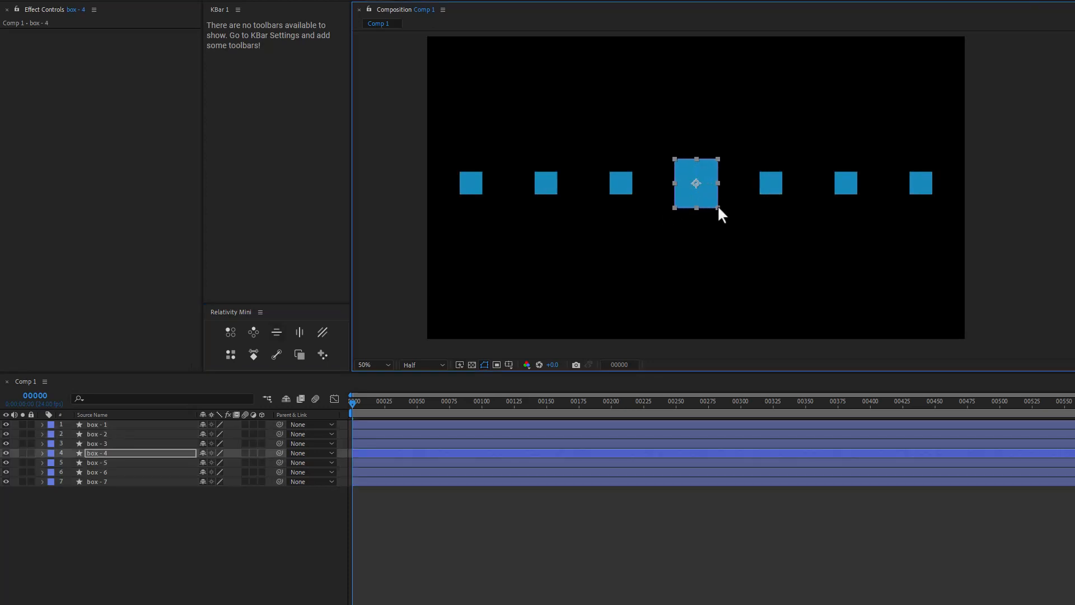
{"action": "left_click", "coordinate": [621, 190]}
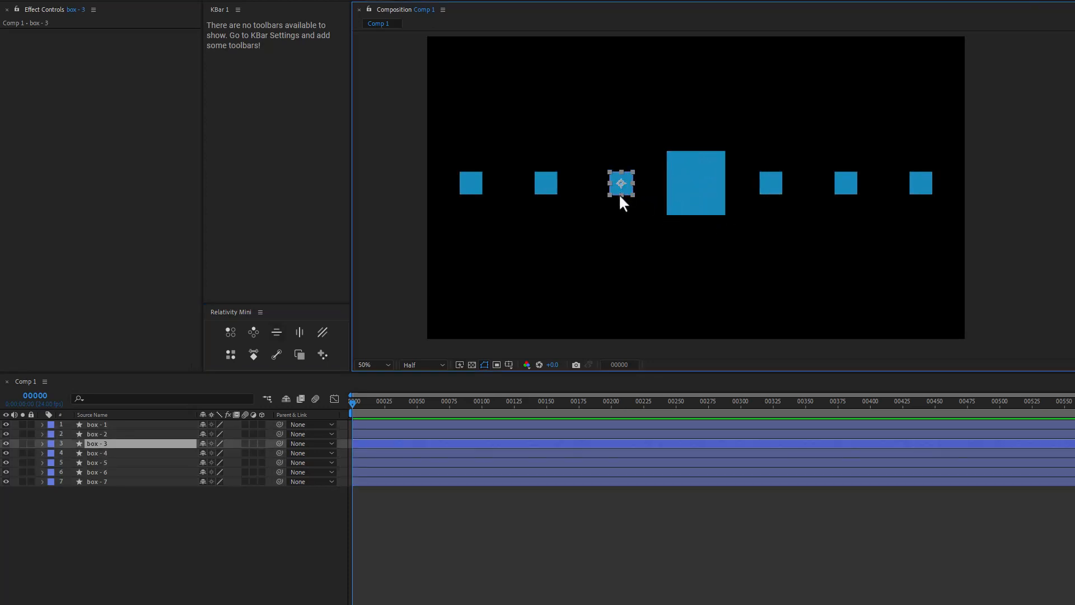
{"action": "left_click_drag", "start_coordinate": [620, 195], "coordinate": [617, 238]}
{"action": "left_click", "coordinate": [547, 189]}
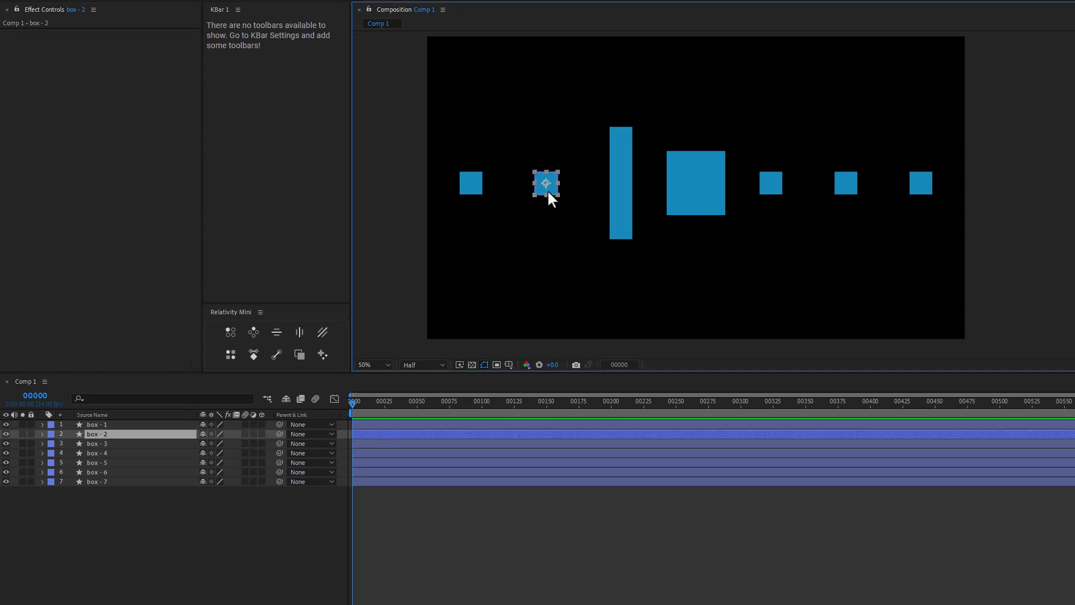
{"action": "left_click_drag", "start_coordinate": [559, 197], "coordinate": [584, 254]}
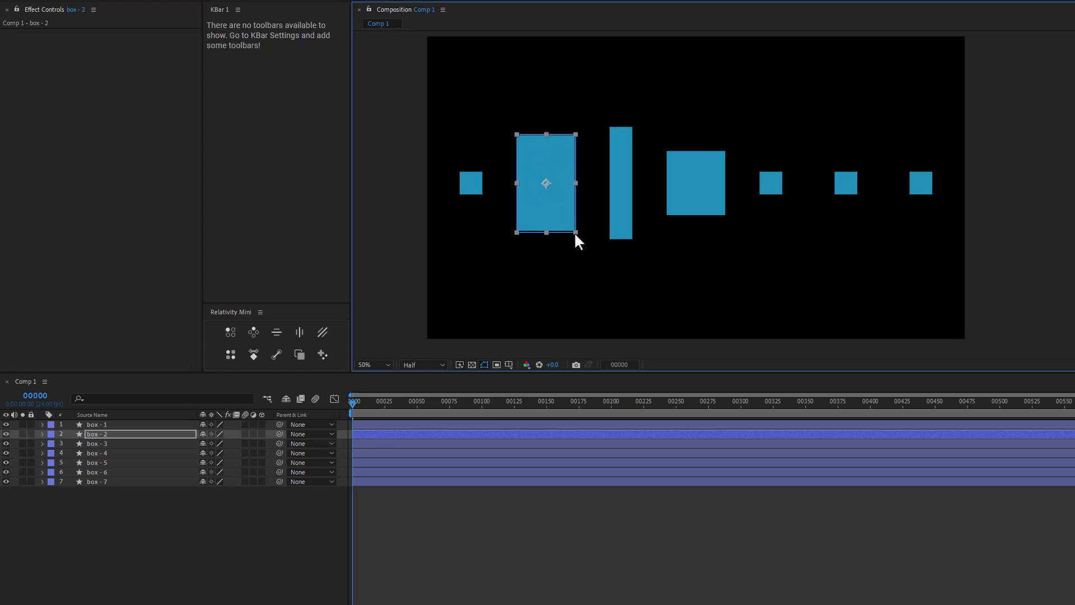
{"action": "left_click", "coordinate": [849, 185]}
{"action": "left_click_drag", "start_coordinate": [856, 172], "coordinate": [874, 139]}
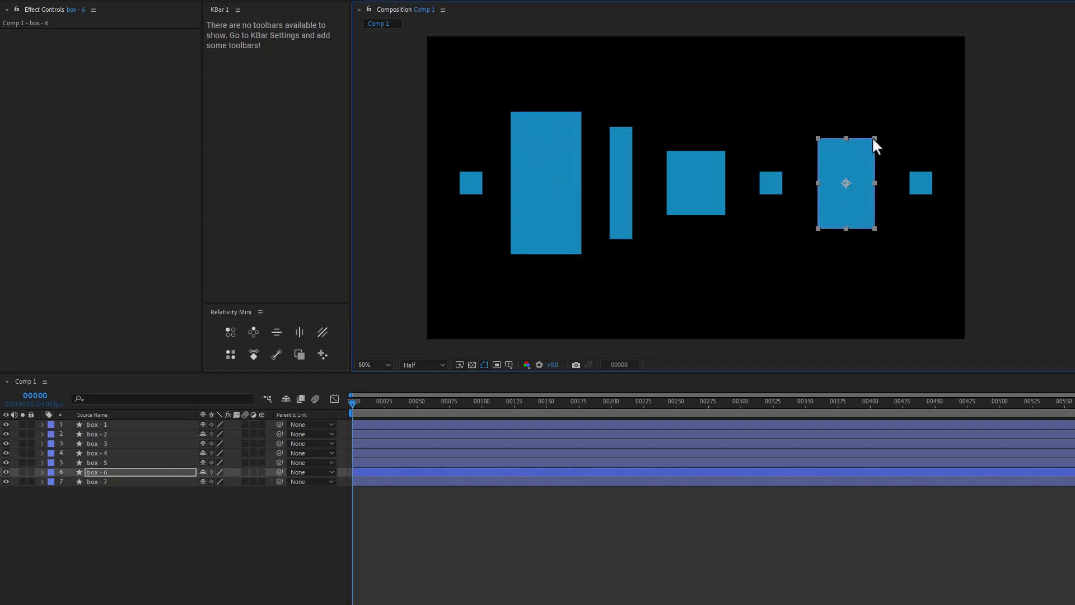
Step: Align all seven boxes by top edges, then bottom edges, then on a shared horizontal centre
{"action": "left_click", "coordinate": [100, 426]}
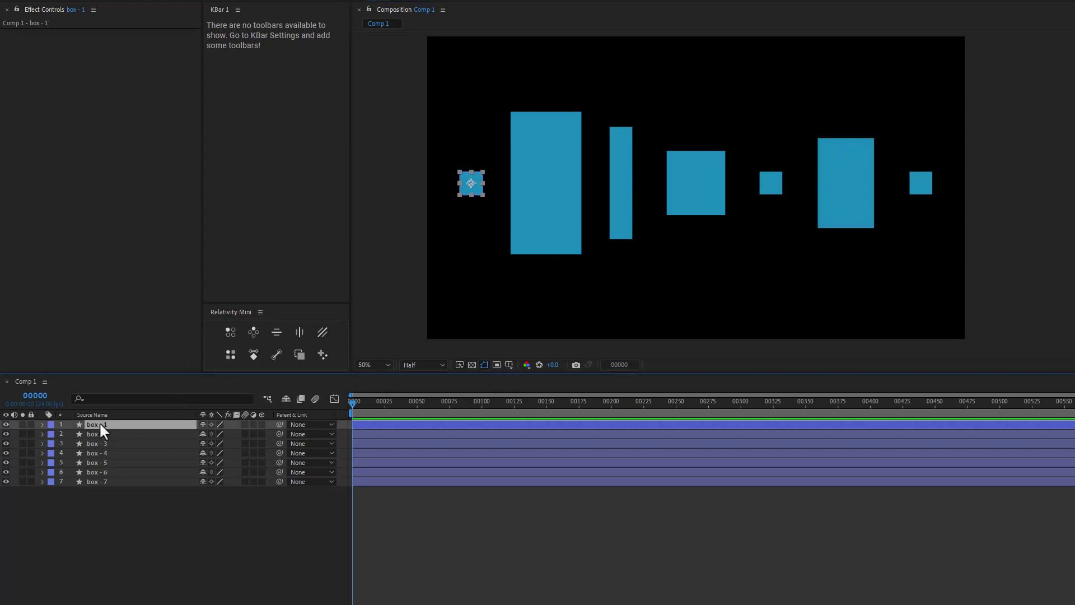
{"action": "left_click", "coordinate": [105, 483], "text": "shift"}
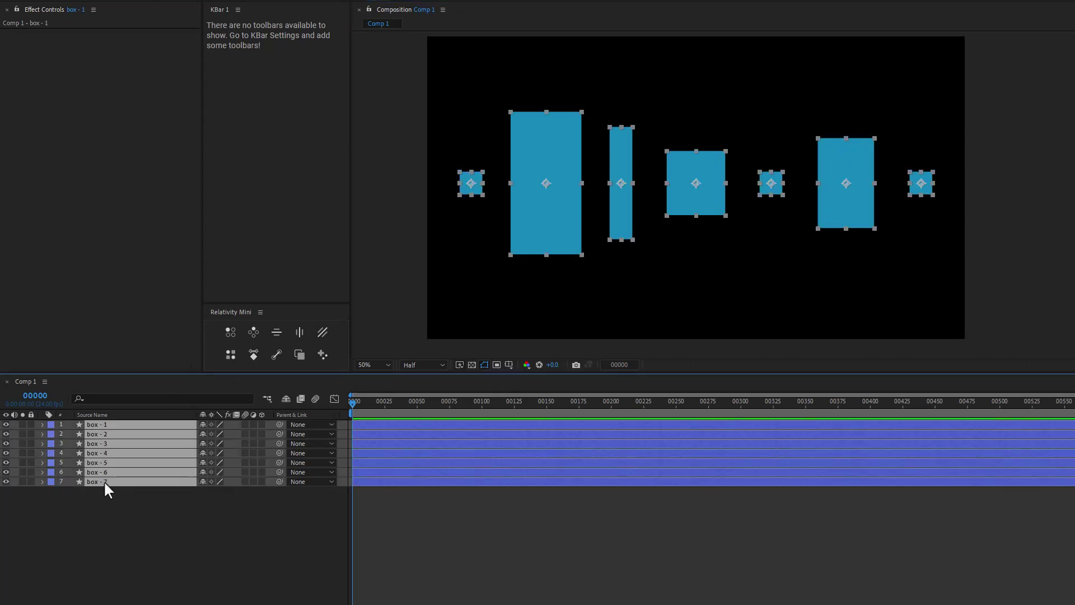
{"action": "left_click", "coordinate": [276, 332]}
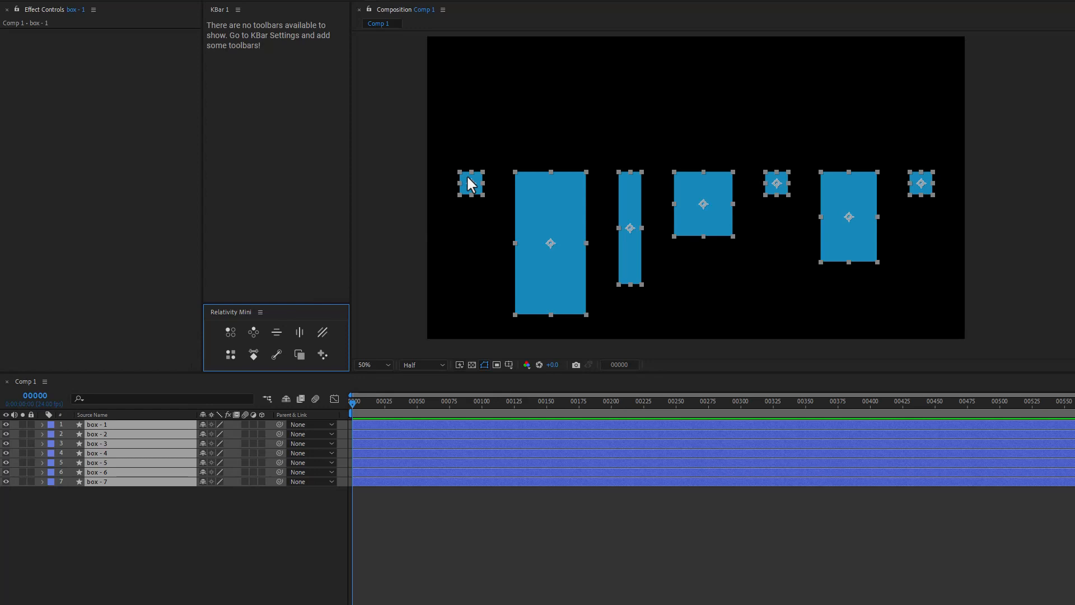
{"action": "left_click", "coordinate": [272, 331], "text": "shift"}
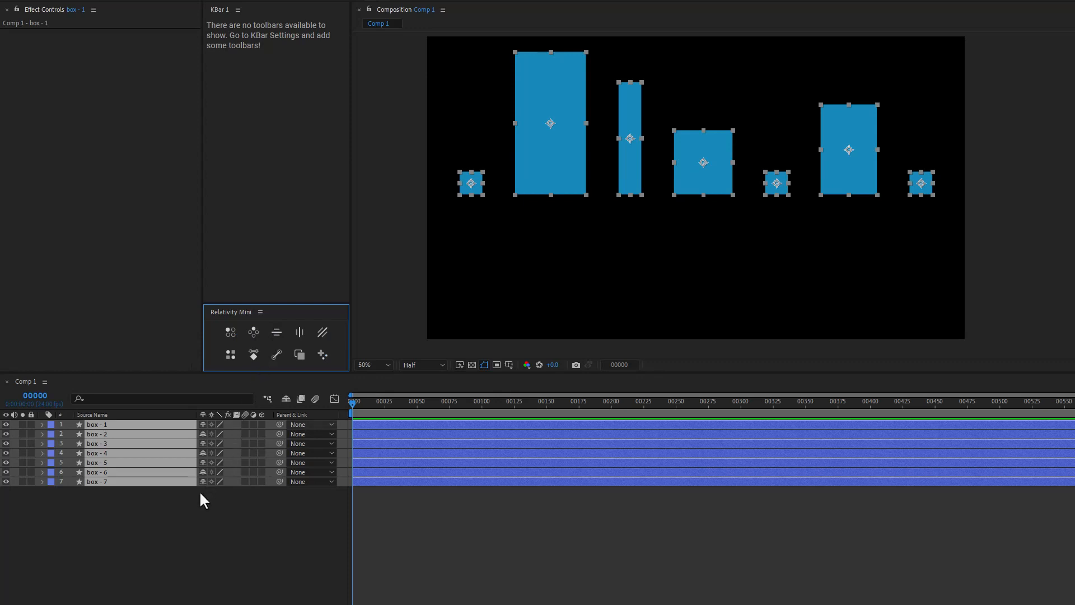
{"action": "left_click", "coordinate": [191, 508]}
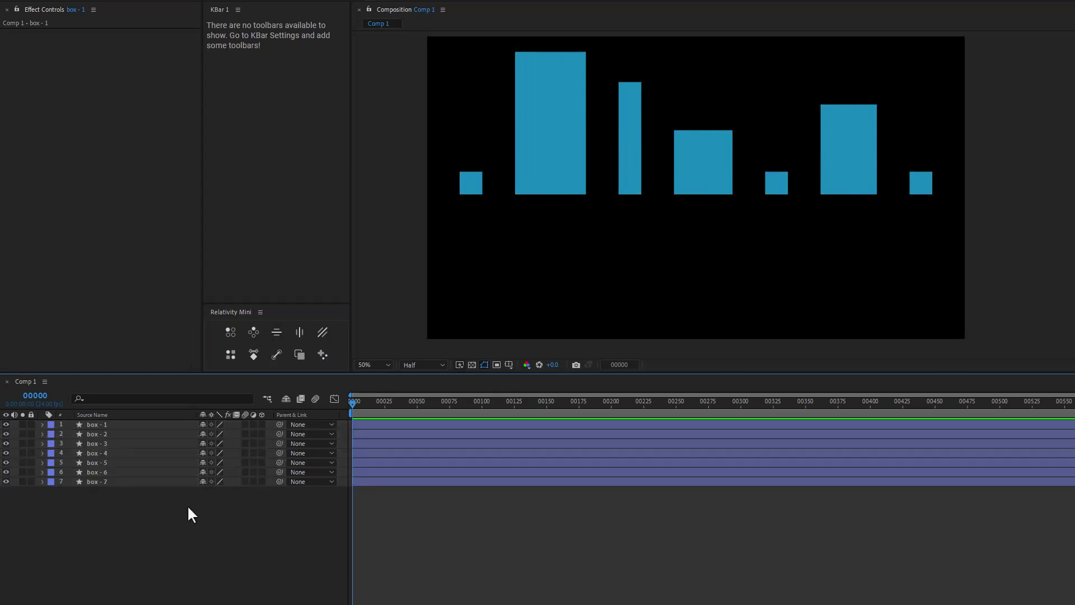
{"action": "left_click", "coordinate": [106, 425]}
{"action": "left_click", "coordinate": [108, 480], "text": "shift"}
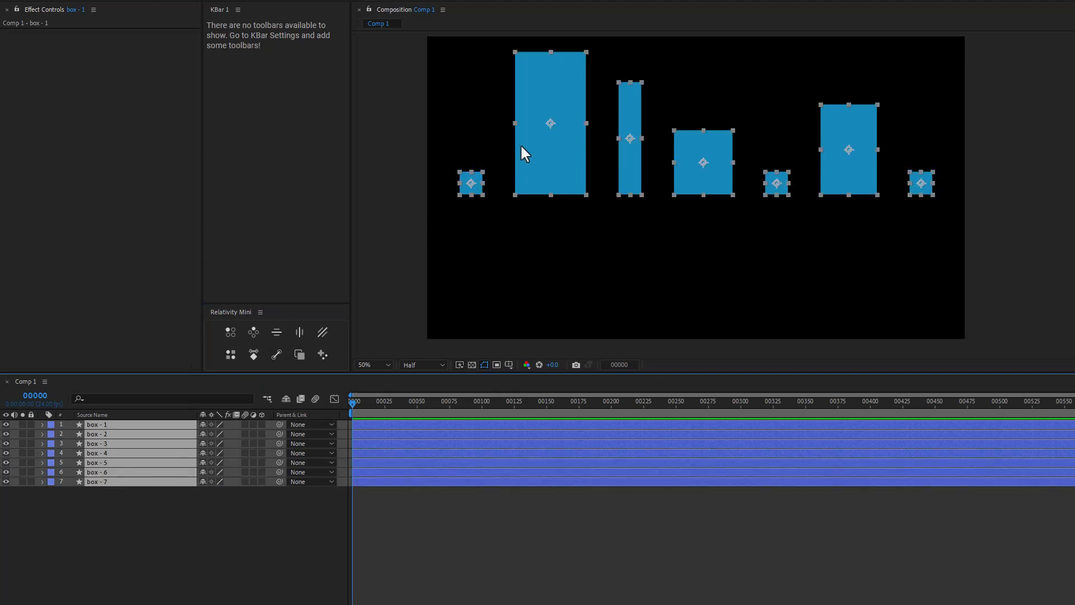
{"action": "left_click", "coordinate": [280, 332]}
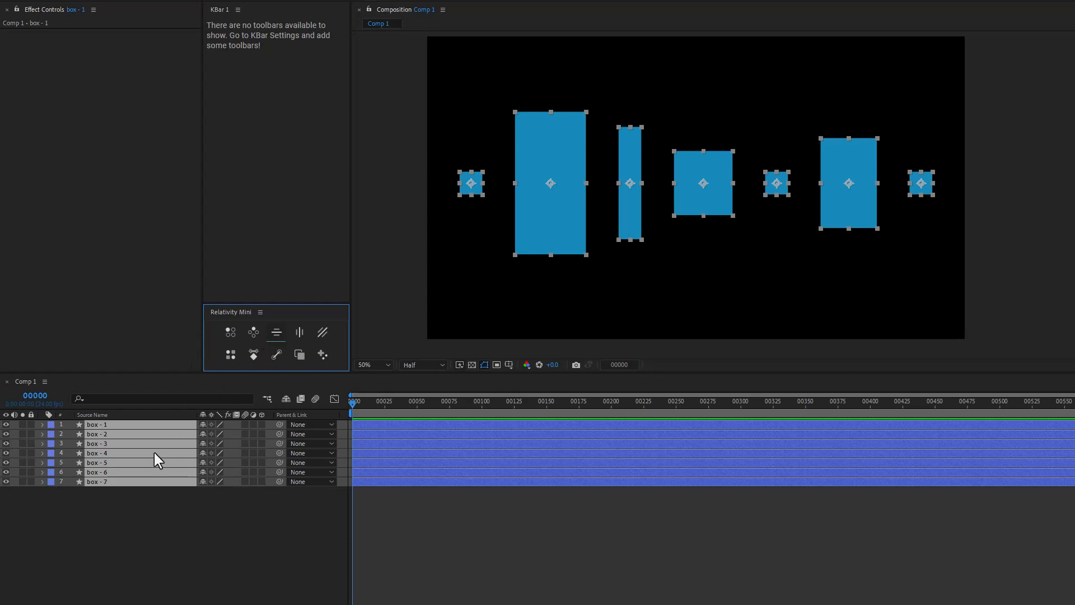
Step: Delete boxes 2 and 3, leaving five, and move the small box to the composition top
{"action": "left_click_drag", "start_coordinate": [104, 498], "coordinate": [111, 460]}
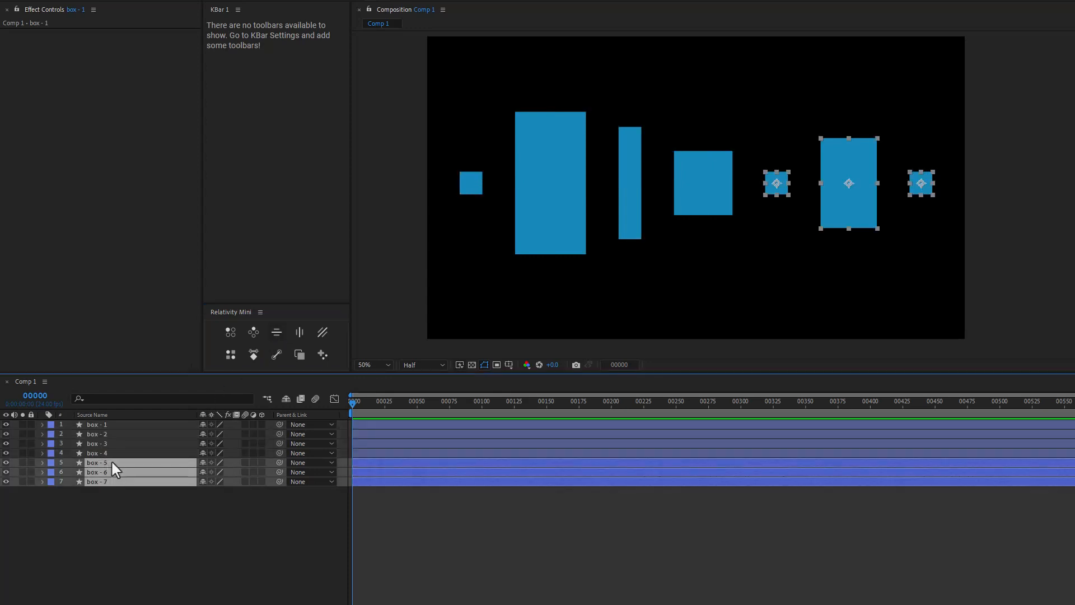
{"action": "left_click", "coordinate": [563, 210]}
{"action": "key", "text": "Delete"}
{"action": "left_click", "coordinate": [625, 211]}
{"action": "key", "text": "Delete"}
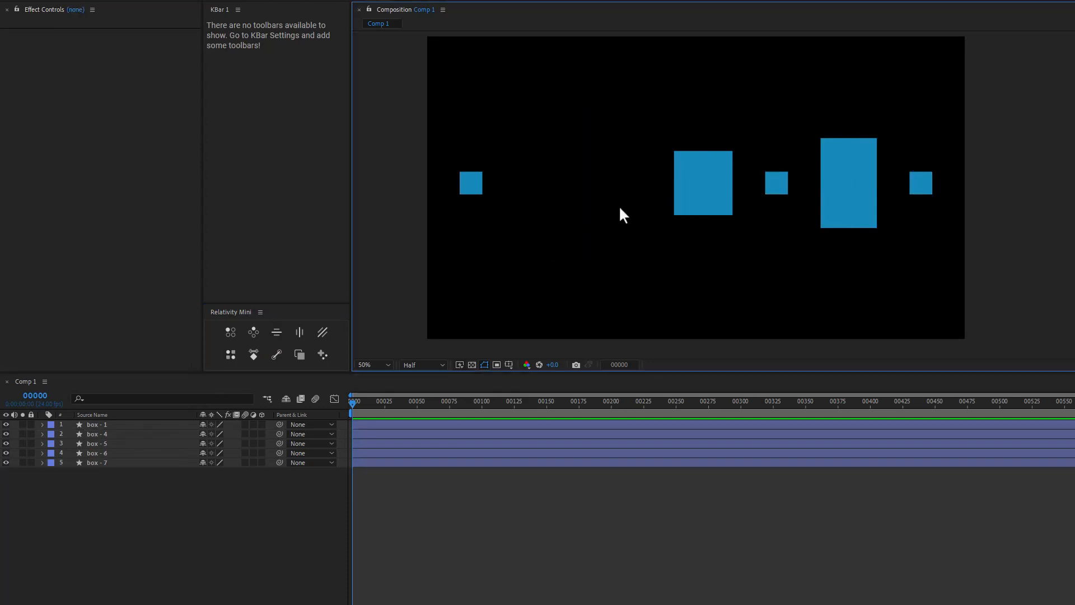
{"action": "left_click_drag", "start_coordinate": [468, 191], "coordinate": [653, 97]}
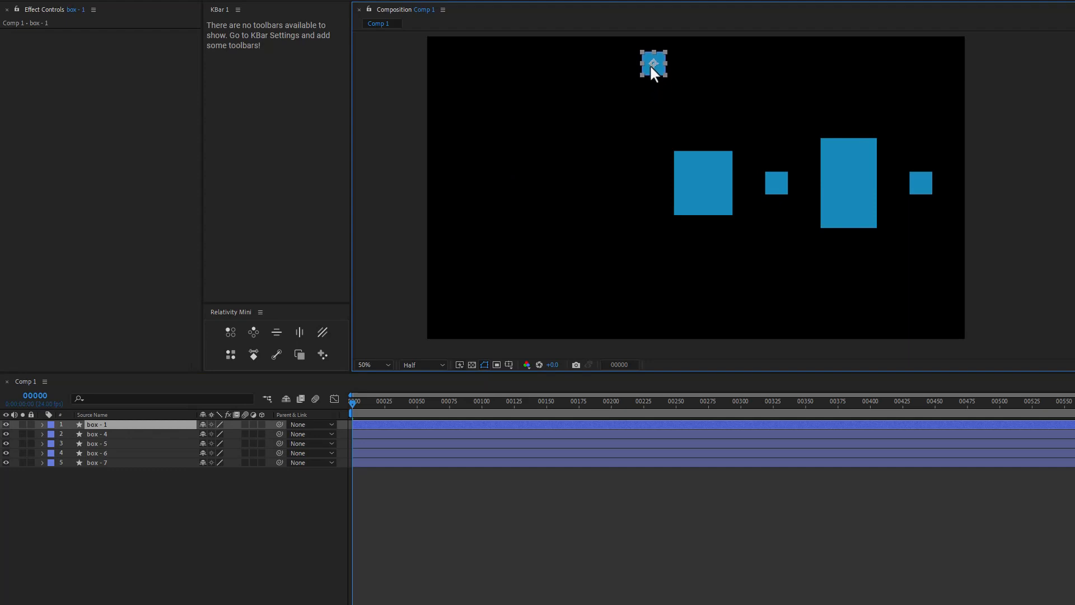
Step: Stack the five boxes into a vertical column, offset the large boxes' edges, and bring up the full Relativity panel
{"action": "left_click", "coordinate": [104, 462], "text": "shift"}
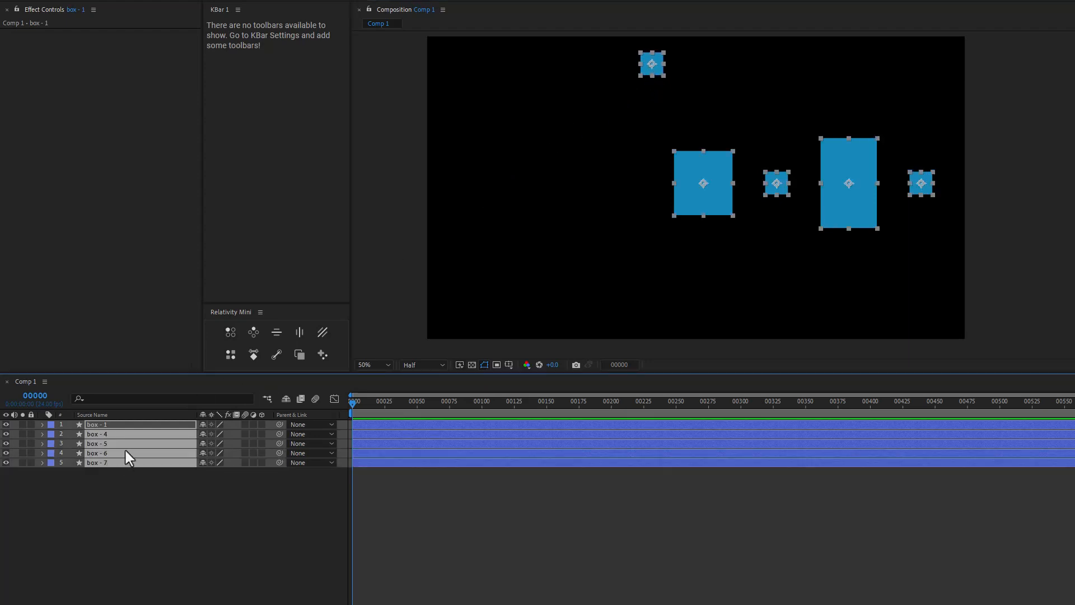
{"action": "left_click", "coordinate": [298, 332]}
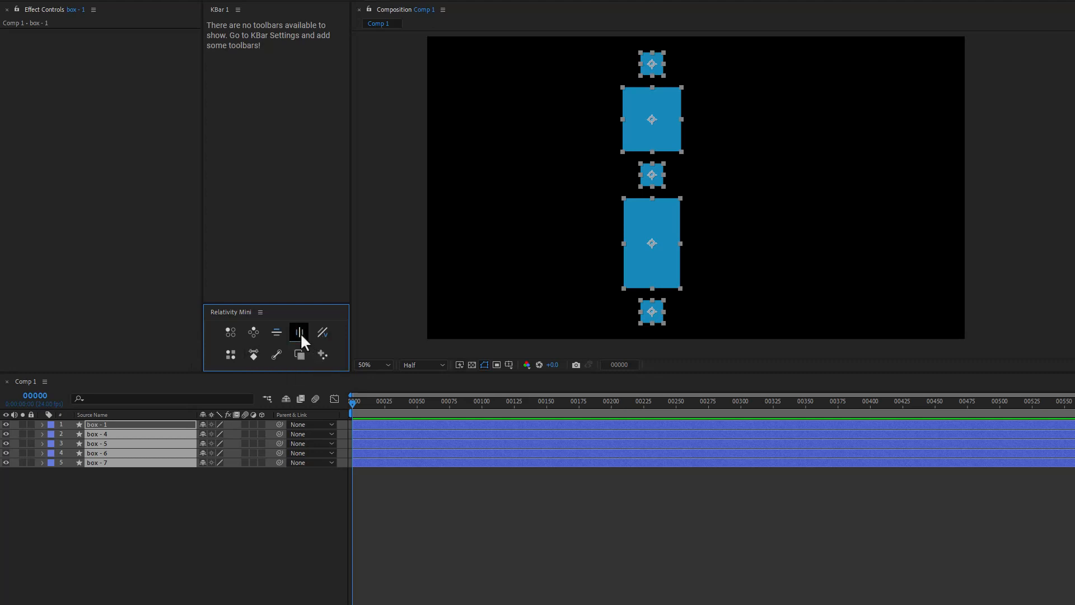
{"action": "left_click", "coordinate": [300, 333]}
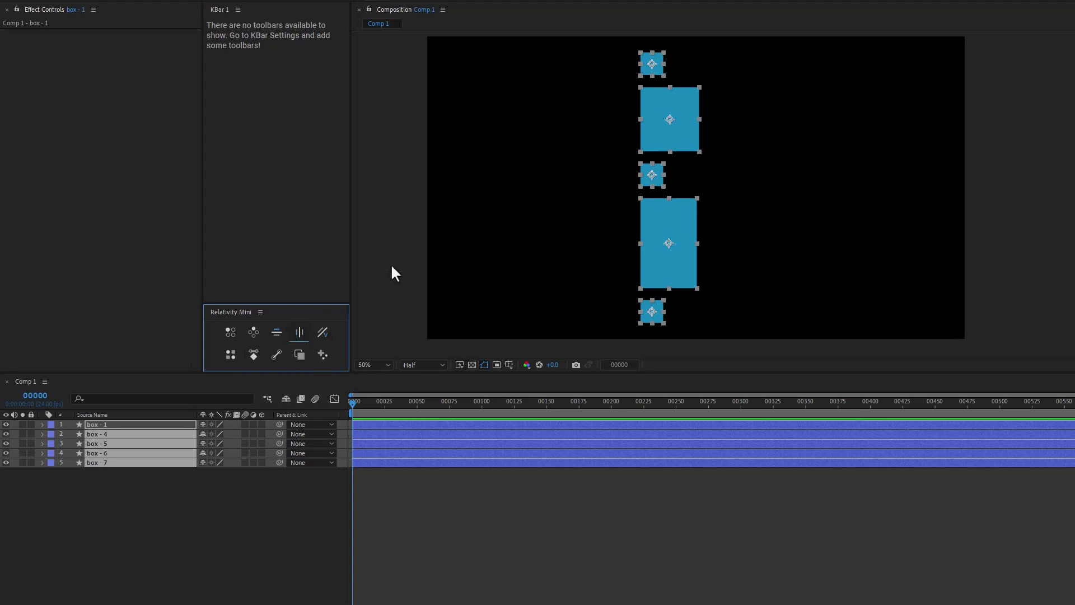
{"action": "left_click", "coordinate": [299, 333]}
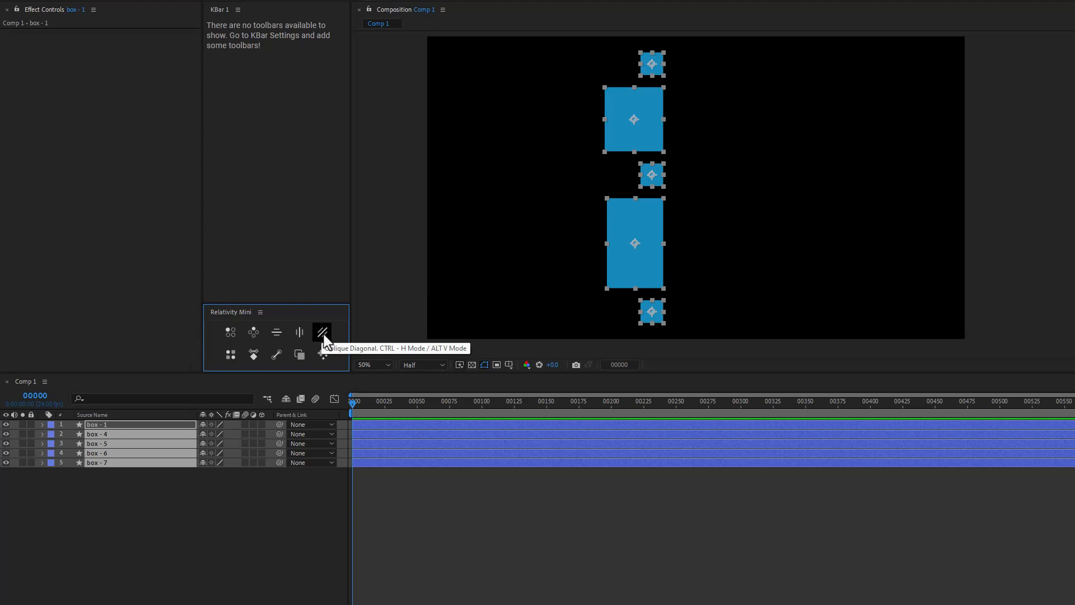
{"action": "left_click_drag", "start_coordinate": [997, 226], "coordinate": [670, 148]}
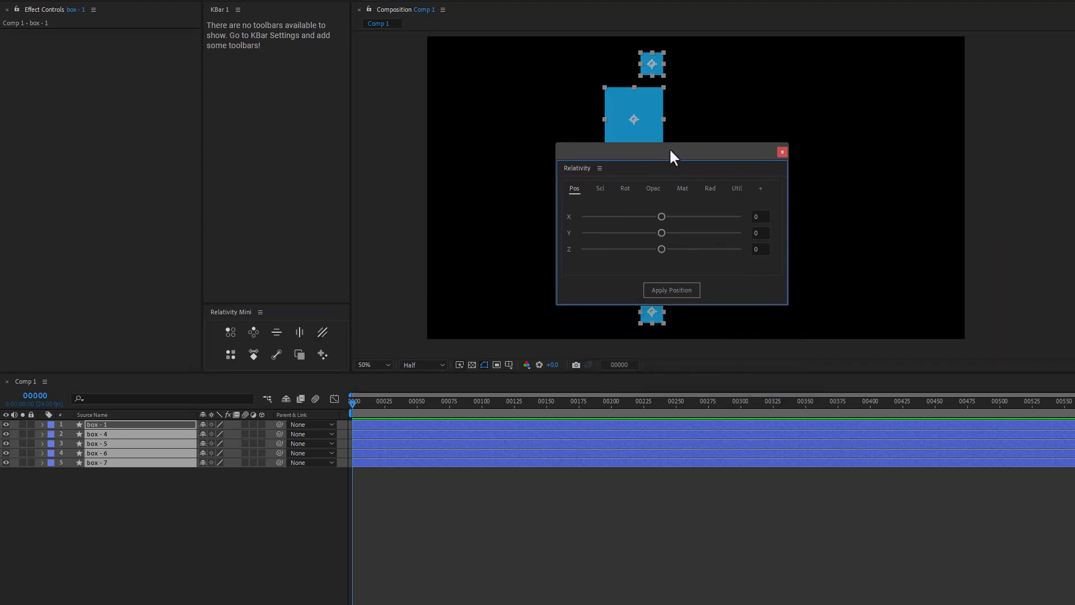
Step: In the Mat settings try Auto Row and Auto Column modes, keeping Anchor Point alignment
{"action": "left_click", "coordinate": [681, 189]}
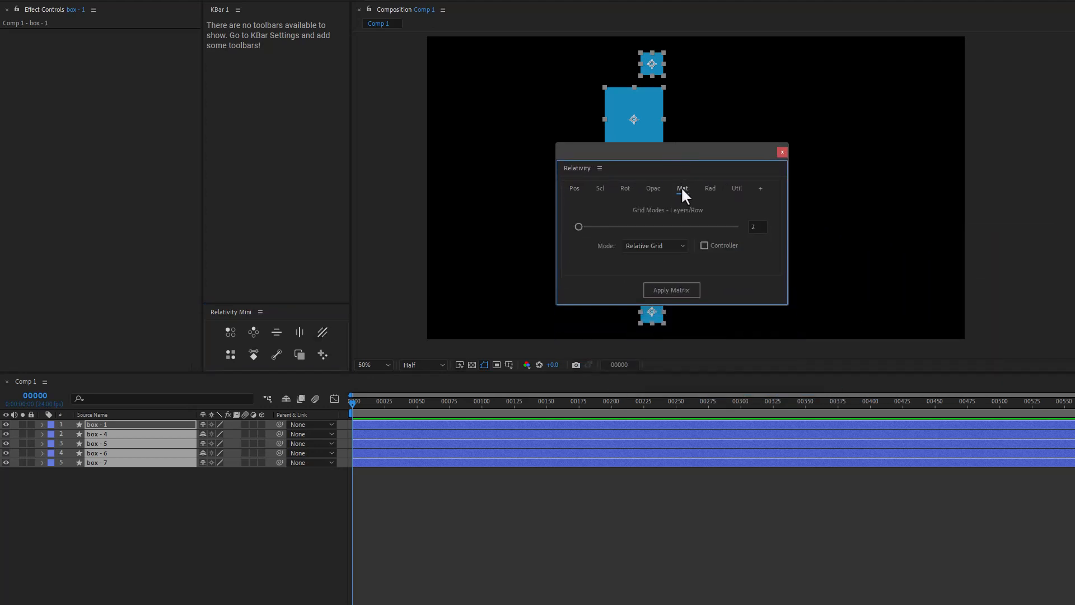
{"action": "left_click", "coordinate": [670, 244]}
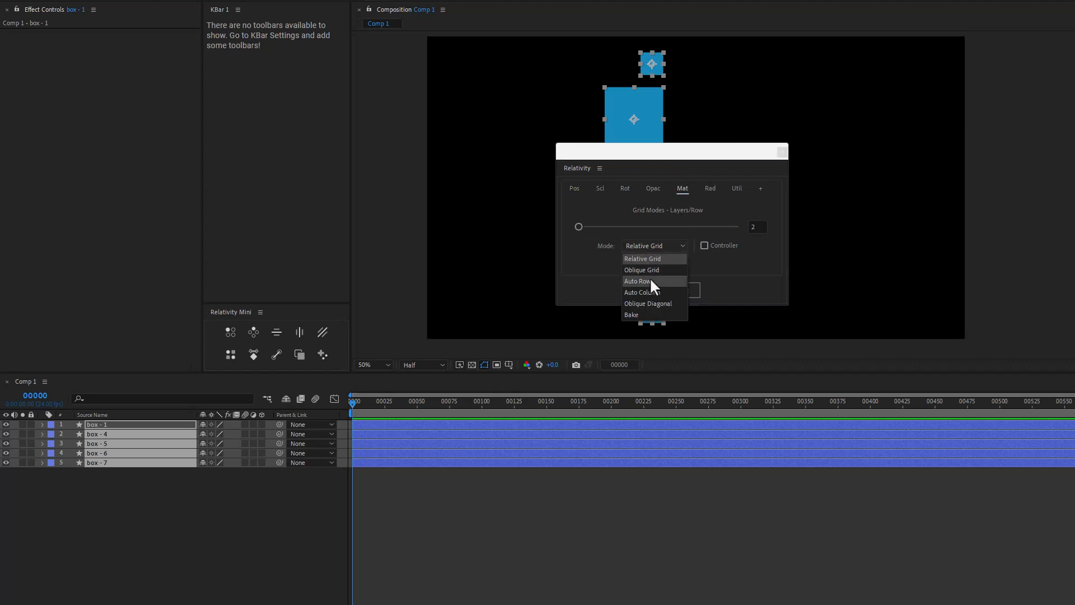
{"action": "left_click", "coordinate": [649, 278]}
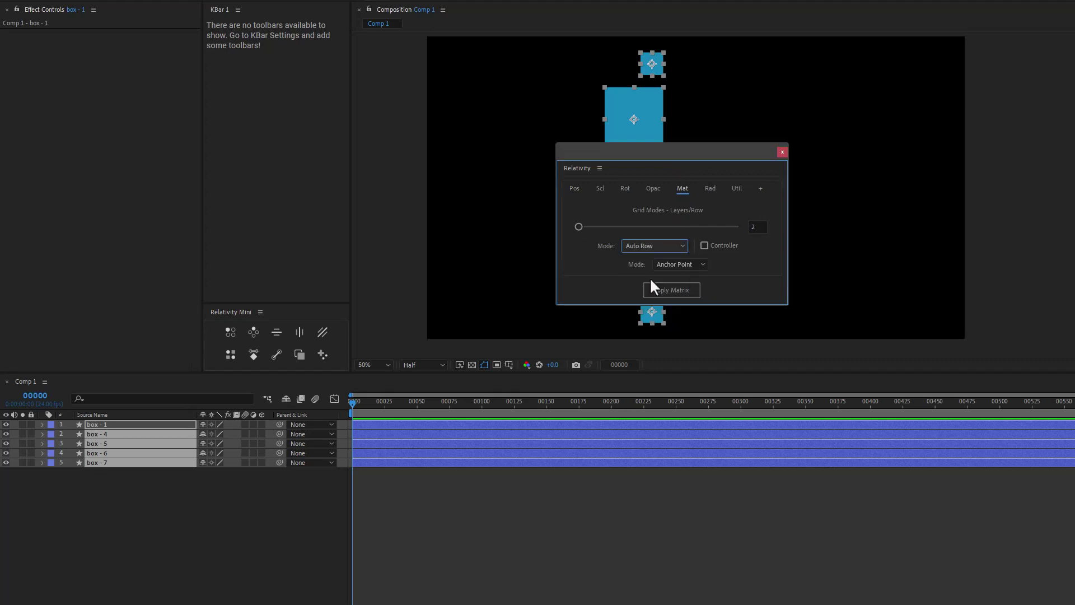
{"action": "left_click", "coordinate": [707, 264]}
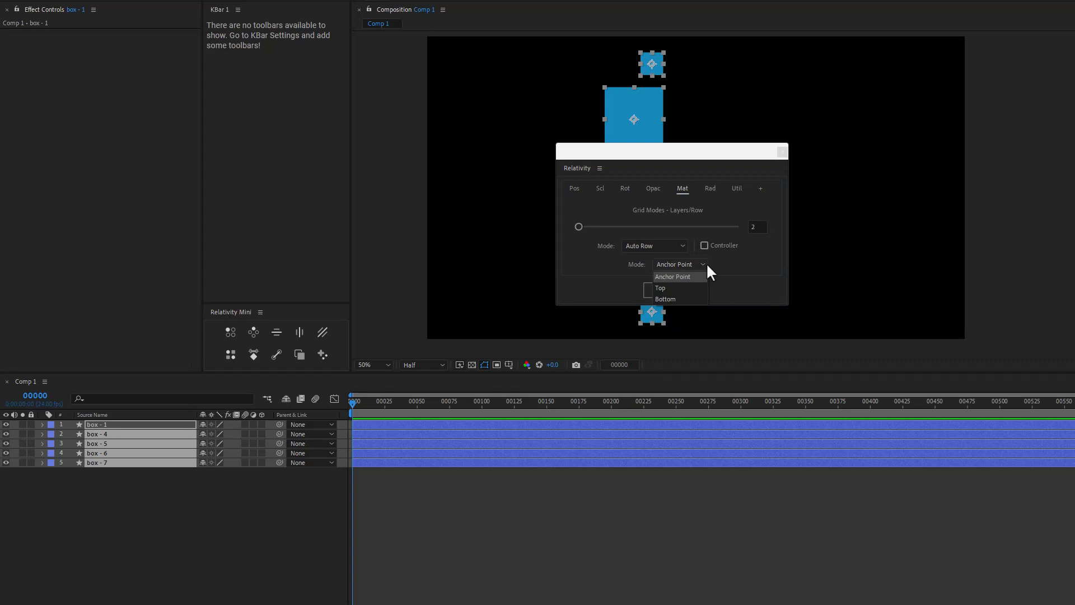
{"action": "left_click", "coordinate": [713, 263]}
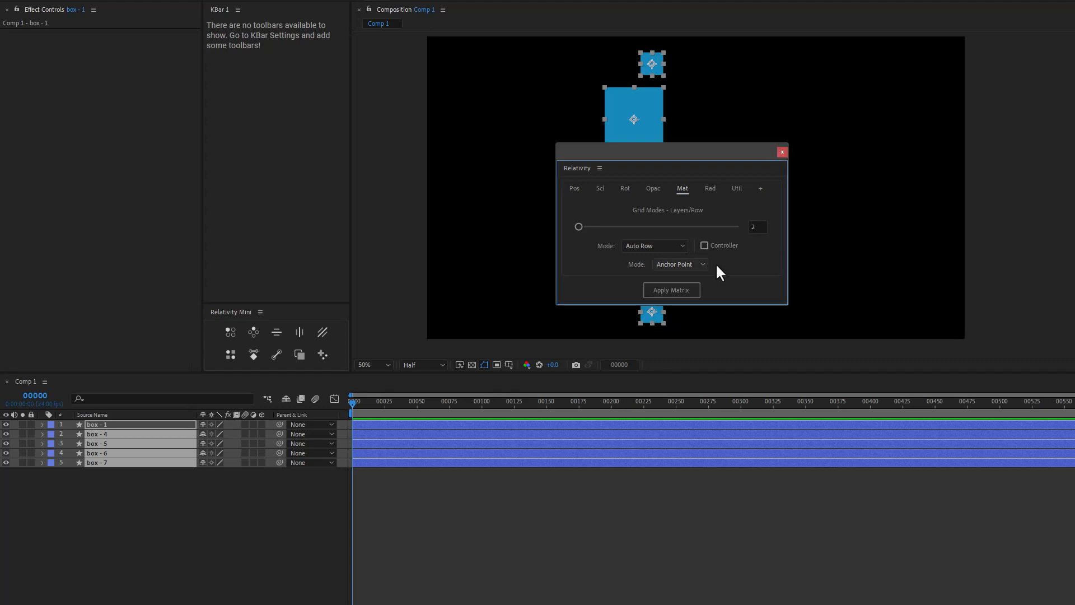
{"action": "left_click", "coordinate": [676, 244]}
{"action": "left_click", "coordinate": [653, 289]}
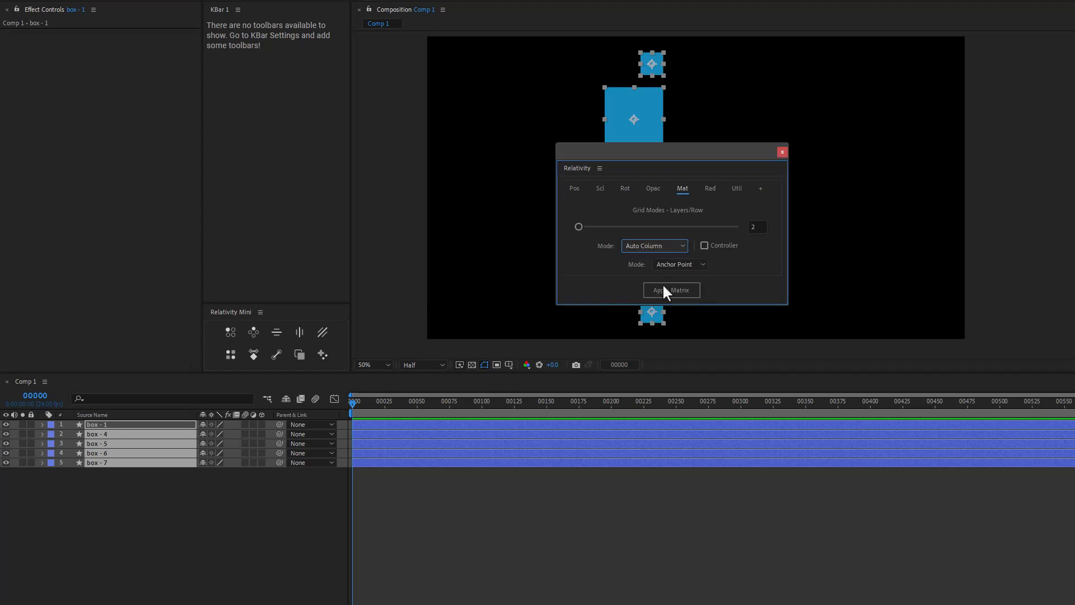
{"action": "left_click", "coordinate": [689, 264]}
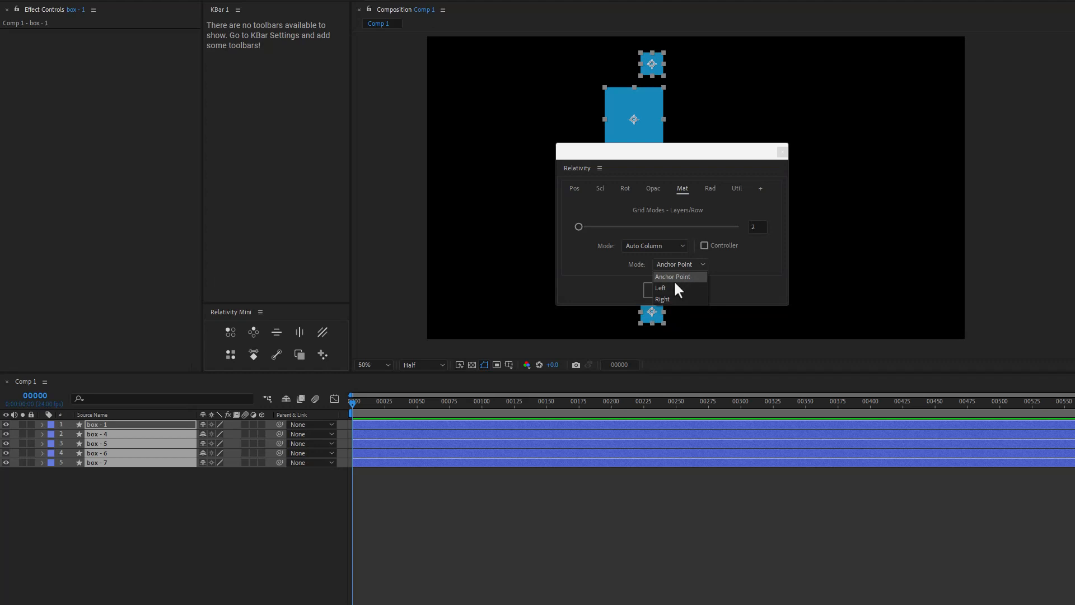
{"action": "left_click", "coordinate": [713, 266]}
Step: Set the matrix mode to Oblique Diagonal with HV direction and close the panel
{"action": "left_click", "coordinate": [673, 244]}
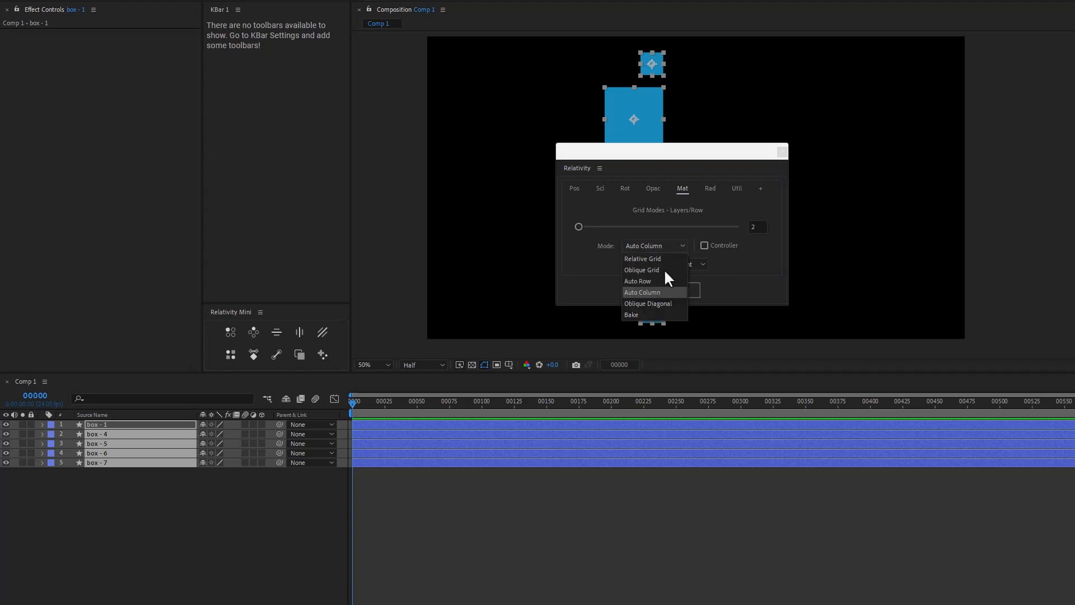
{"action": "left_click", "coordinate": [653, 302]}
{"action": "left_click", "coordinate": [703, 262]}
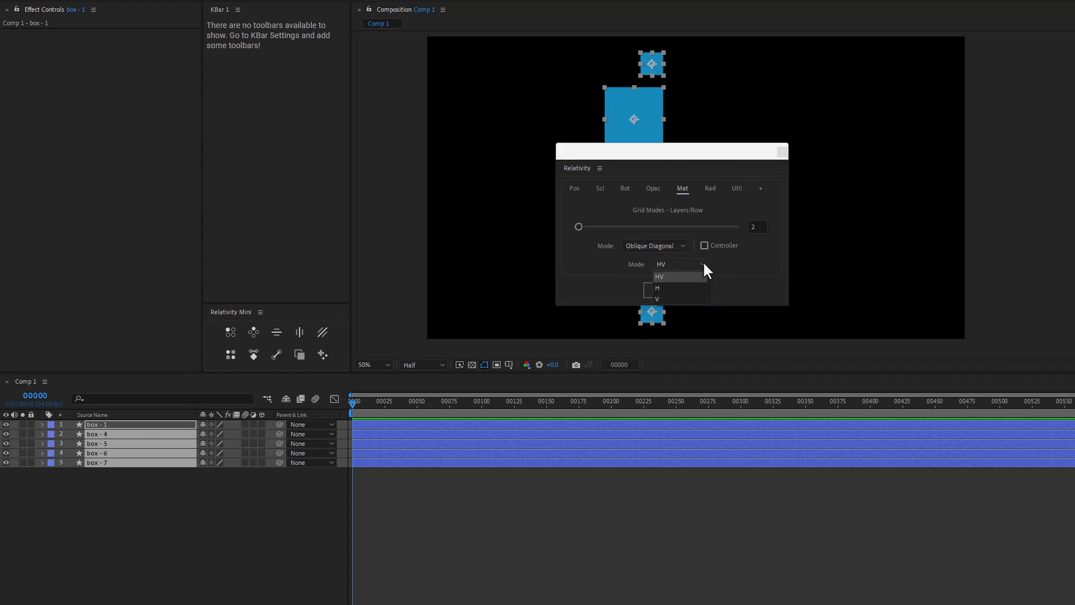
{"action": "left_click", "coordinate": [722, 262]}
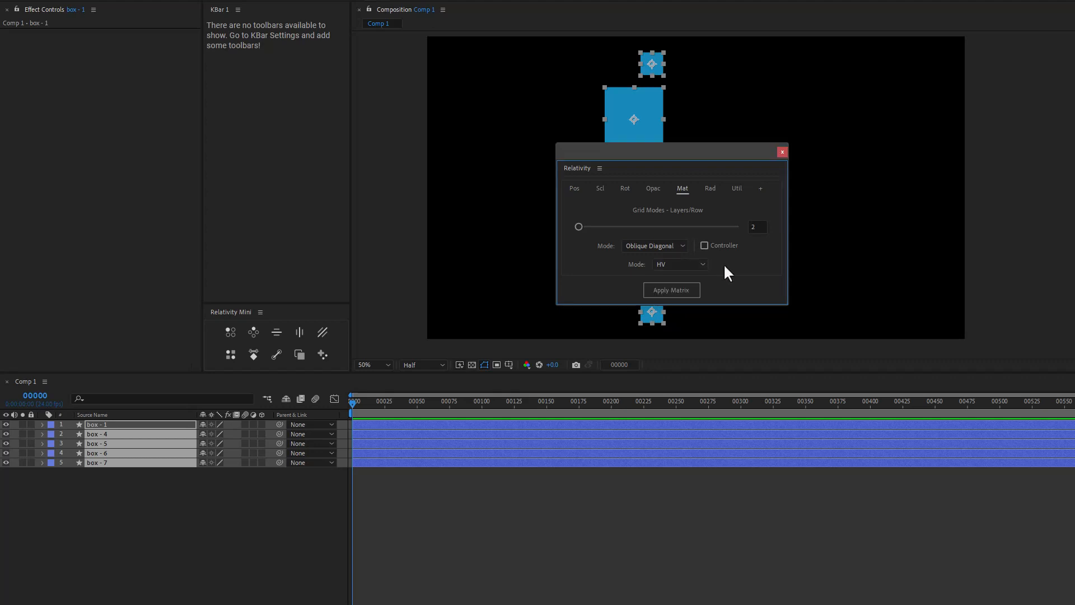
{"action": "key", "text": "Escape"}
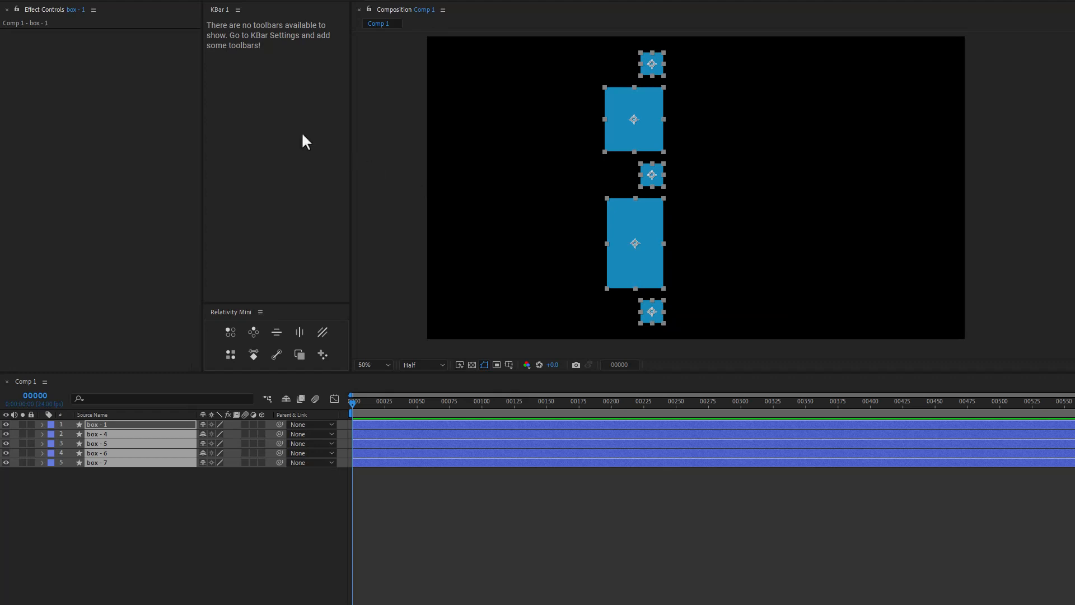
Step: Bring up KBar Settings from the panel menu and move the window aside
{"action": "left_click", "coordinate": [238, 11]}
{"action": "left_click", "coordinate": [289, 102]}
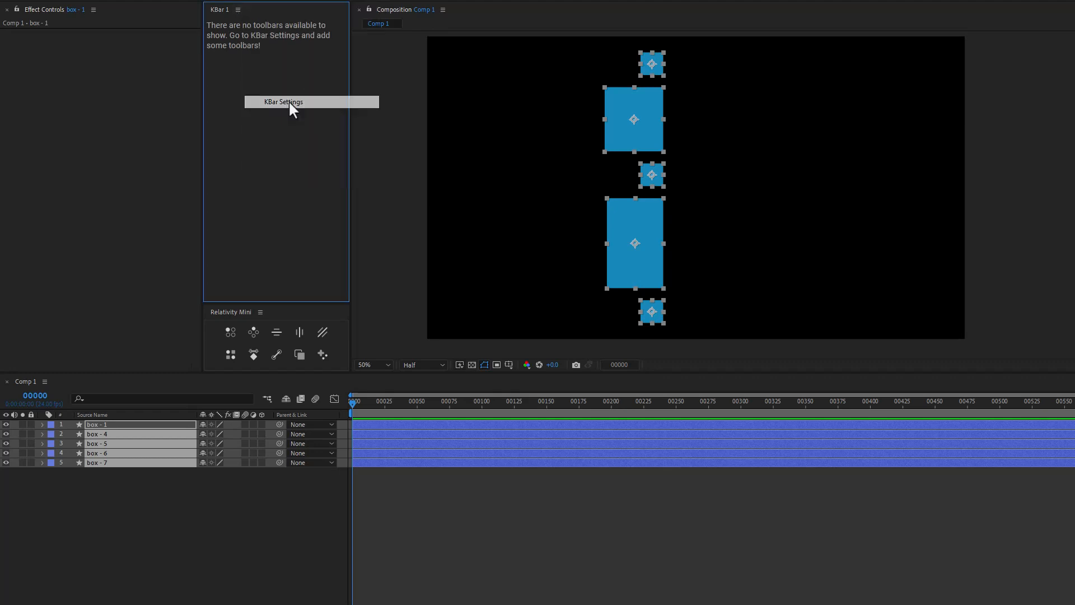
{"action": "left_click_drag", "start_coordinate": [305, 86], "coordinate": [708, 64]}
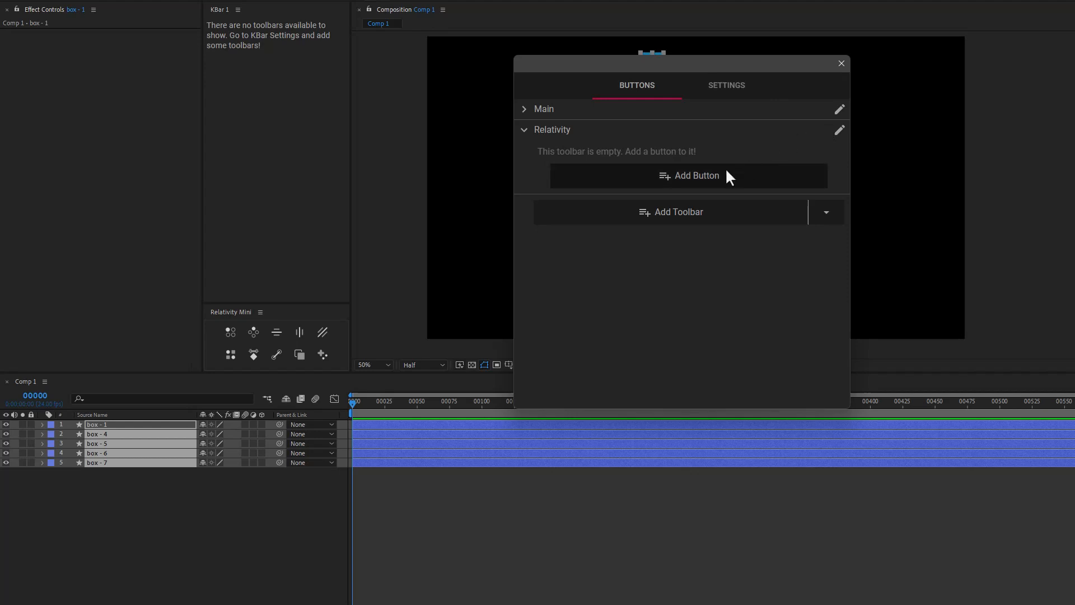
Step: Add a Run JSX/JSXBIN File button on the Relativity toolbar pointing to Relativity Mini.jsx
{"action": "left_click", "coordinate": [711, 177]}
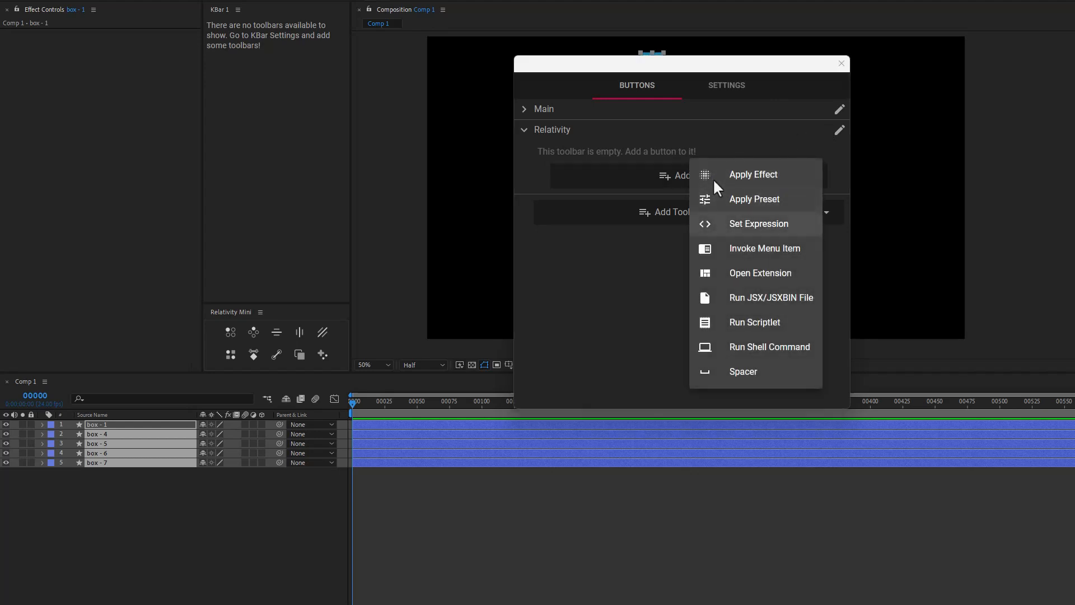
{"action": "left_click", "coordinate": [807, 301]}
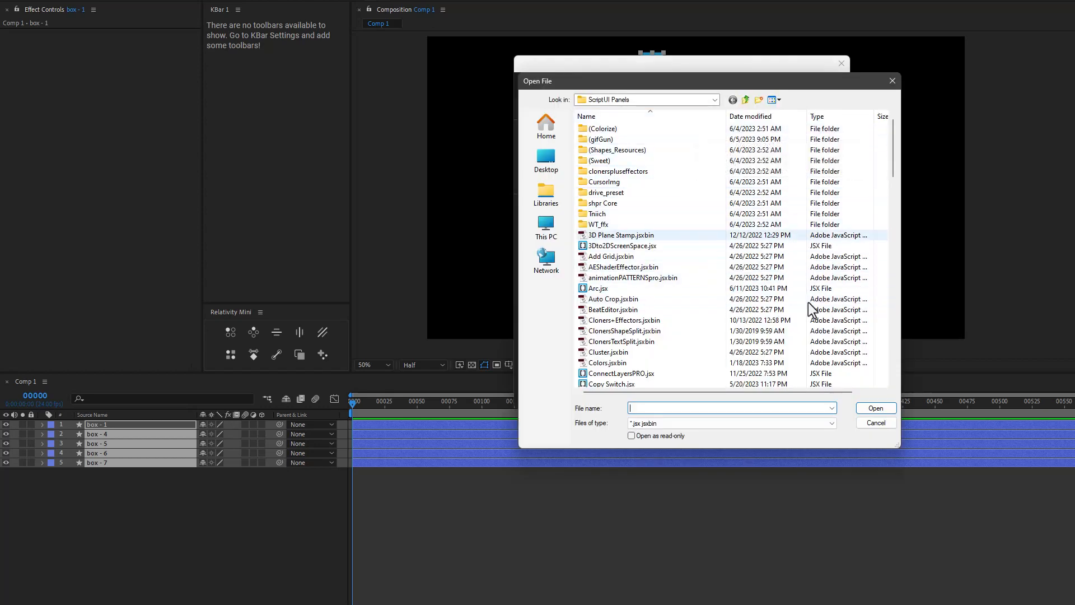
{"action": "left_click_drag", "start_coordinate": [891, 154], "coordinate": [878, 281]}
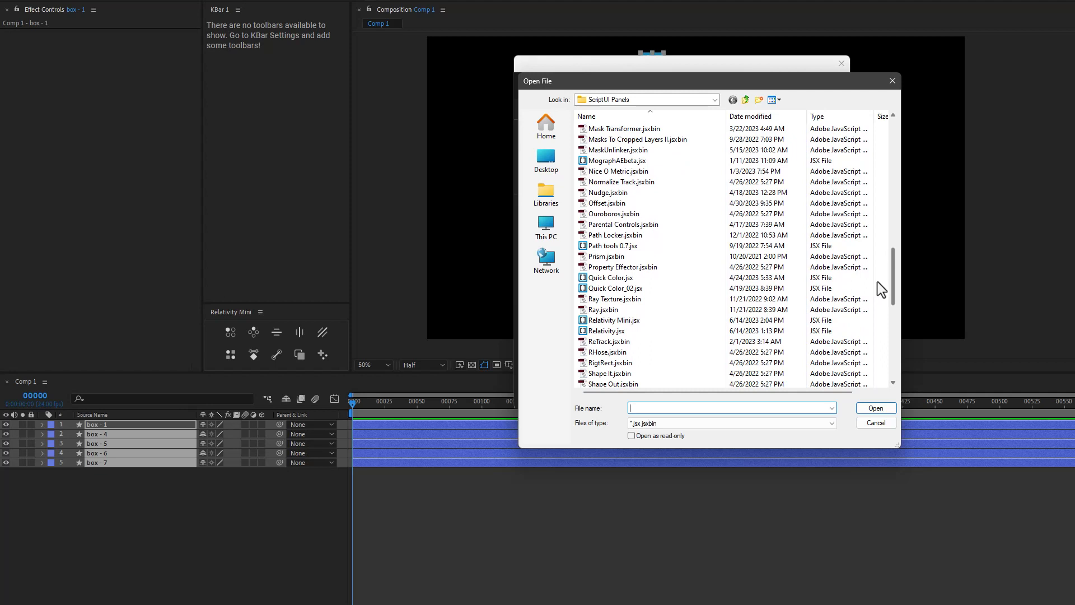
{"action": "left_click", "coordinate": [658, 322]}
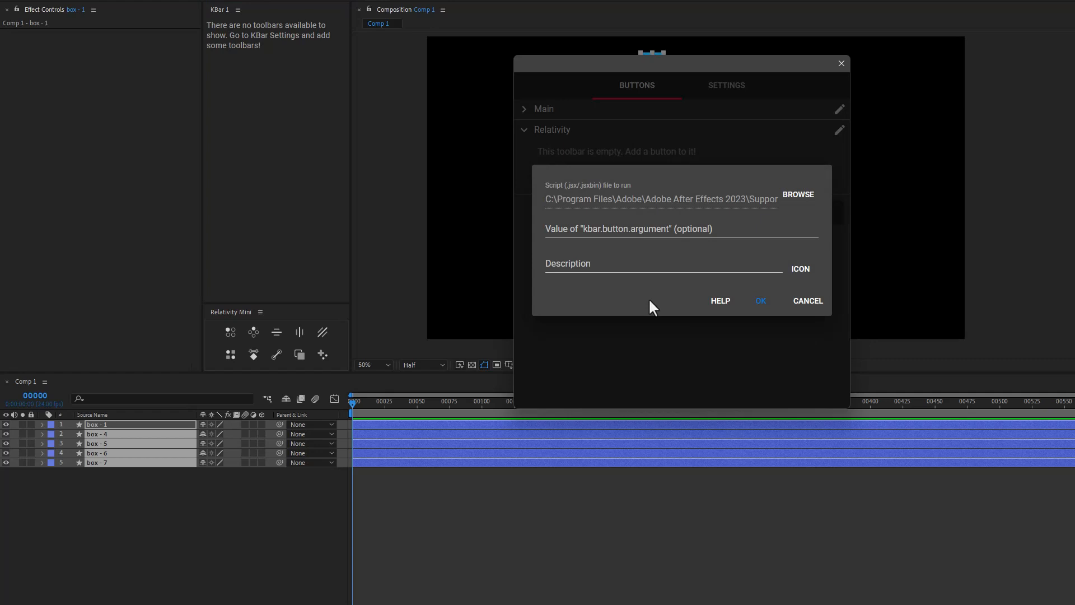
Step: Set the button argument to relative_grid, copied from the KBar arguments list
{"action": "left_click", "coordinate": [656, 227]}
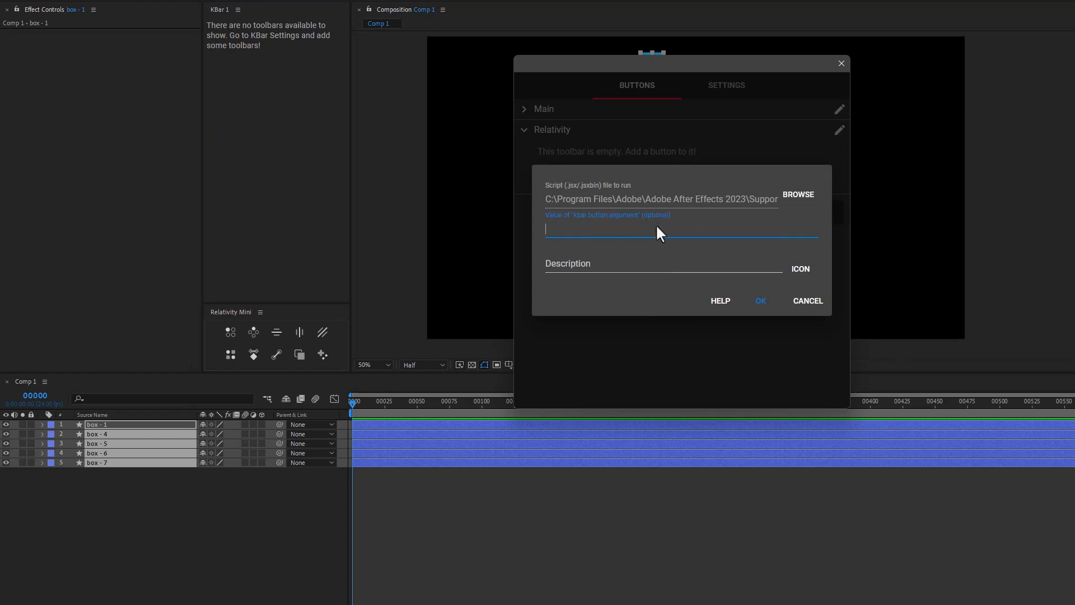
{"action": "key", "text": "alt+Tab"}
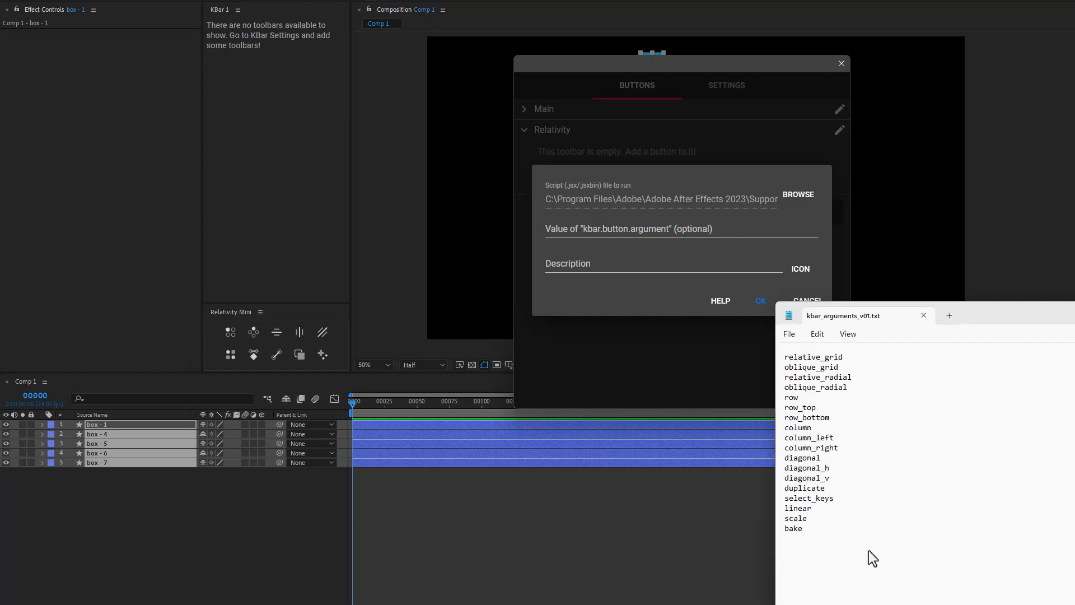
{"action": "left_click_drag", "start_coordinate": [985, 316], "coordinate": [1056, 130]}
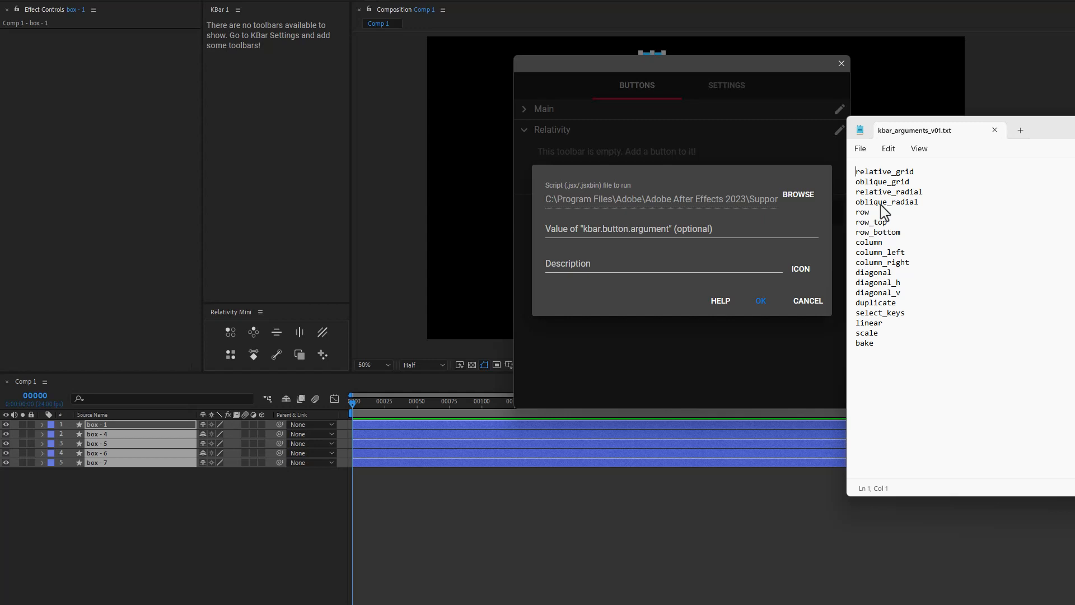
{"action": "left_click_drag", "start_coordinate": [913, 173], "coordinate": [851, 184]}
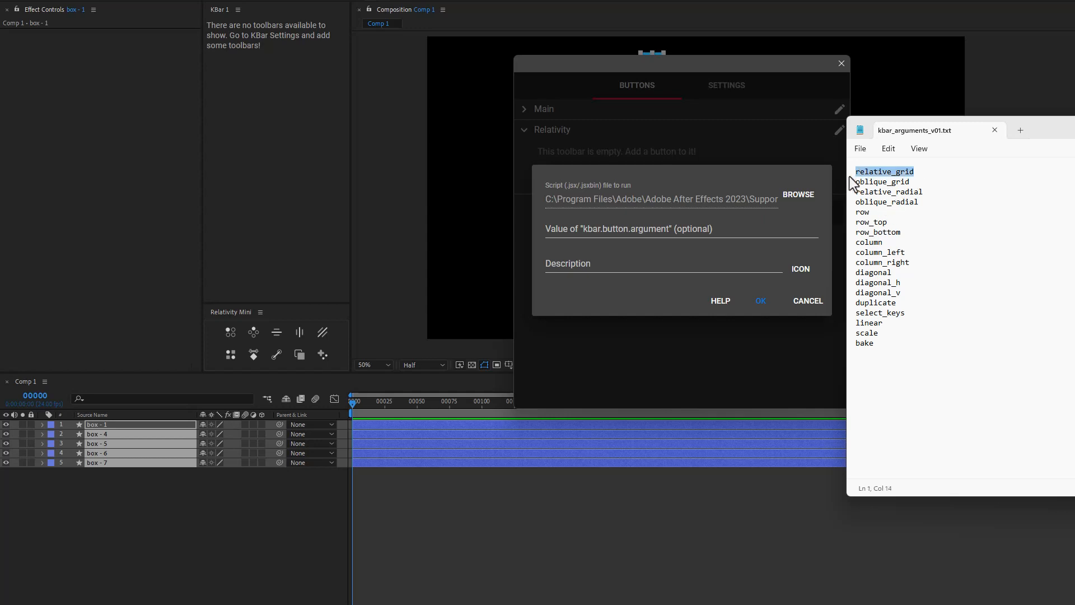
{"action": "left_click", "coordinate": [672, 229]}
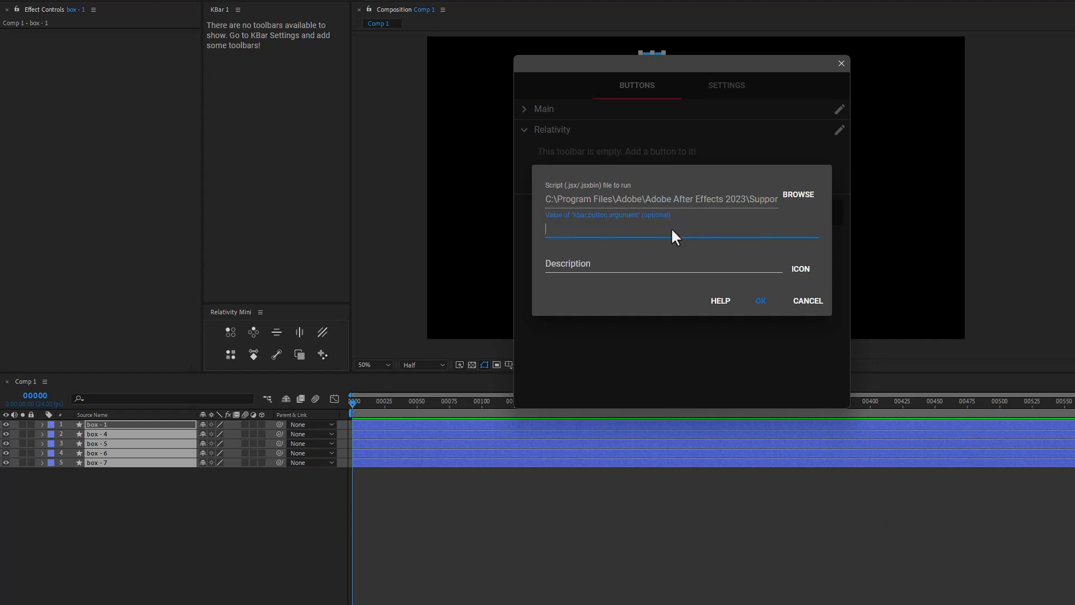
{"action": "type", "text": "relative_grid"}
Step: Describe the button as Relative Grid and move on to its icon settings
{"action": "left_click", "coordinate": [629, 262]}
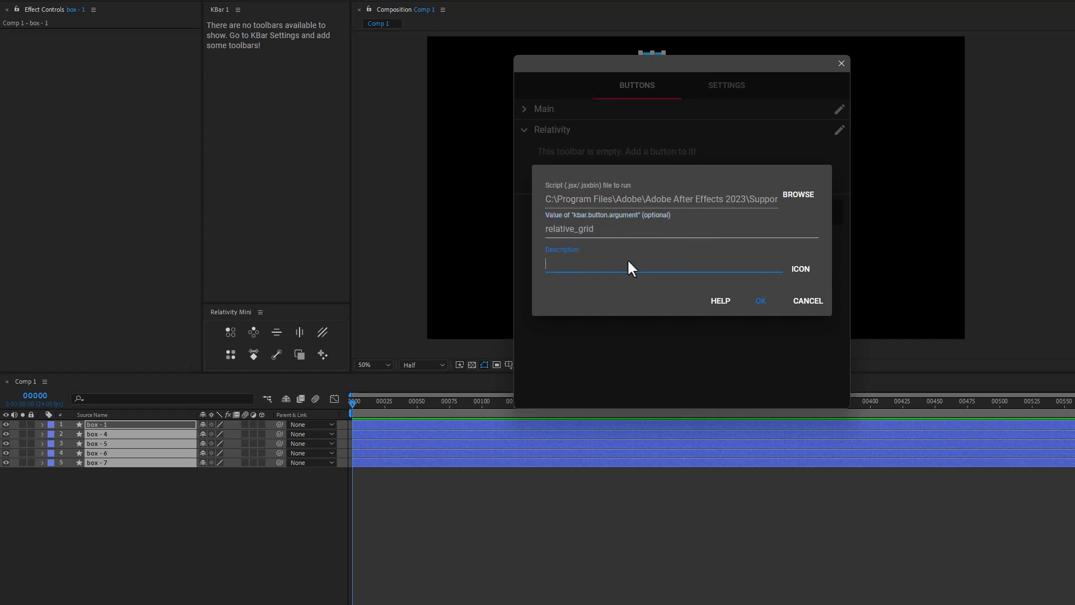
{"action": "type", "text": "Re"}
{"action": "type", "text": "lative Grid"}
{"action": "left_click", "coordinate": [801, 270]}
{"action": "type", "text": "RM"}
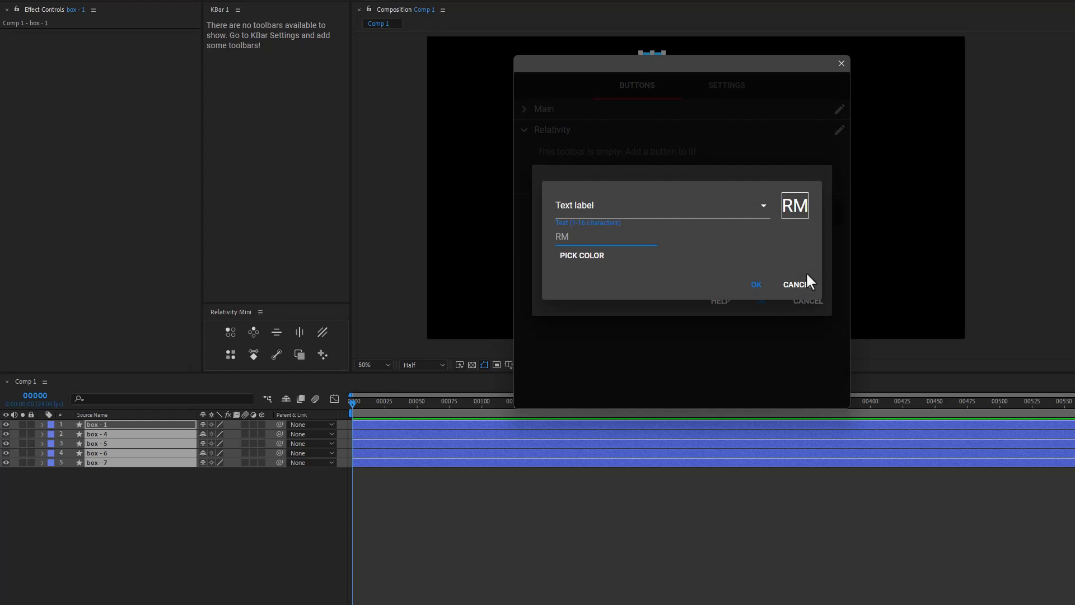
Step: Use relative grid.svg as a PNG/SVG icon and save the Relative Grid button to the toolbar
{"action": "left_click", "coordinate": [763, 211]}
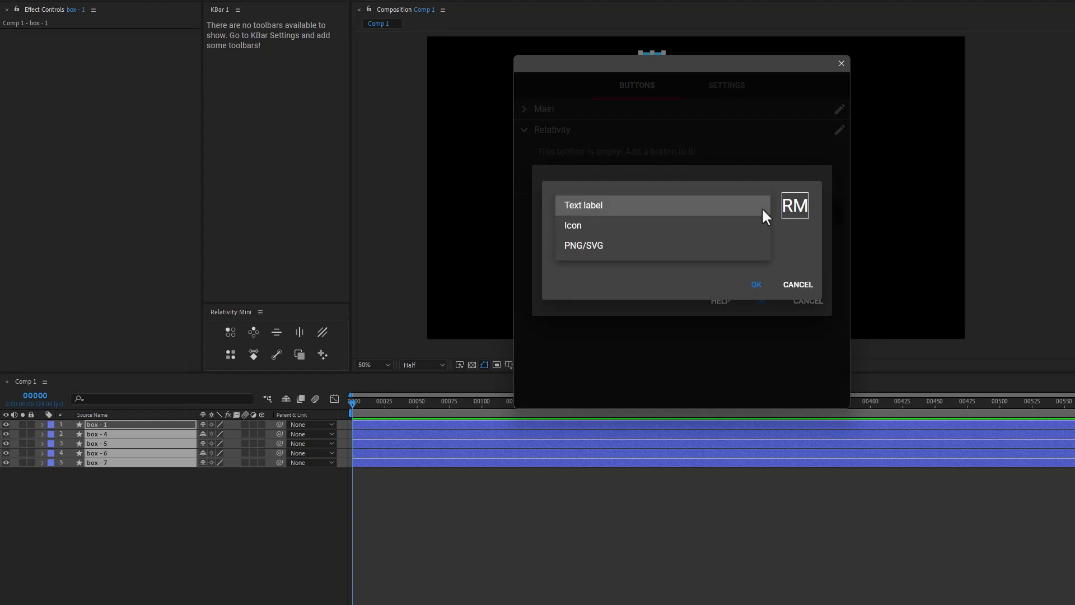
{"action": "left_click", "coordinate": [724, 243]}
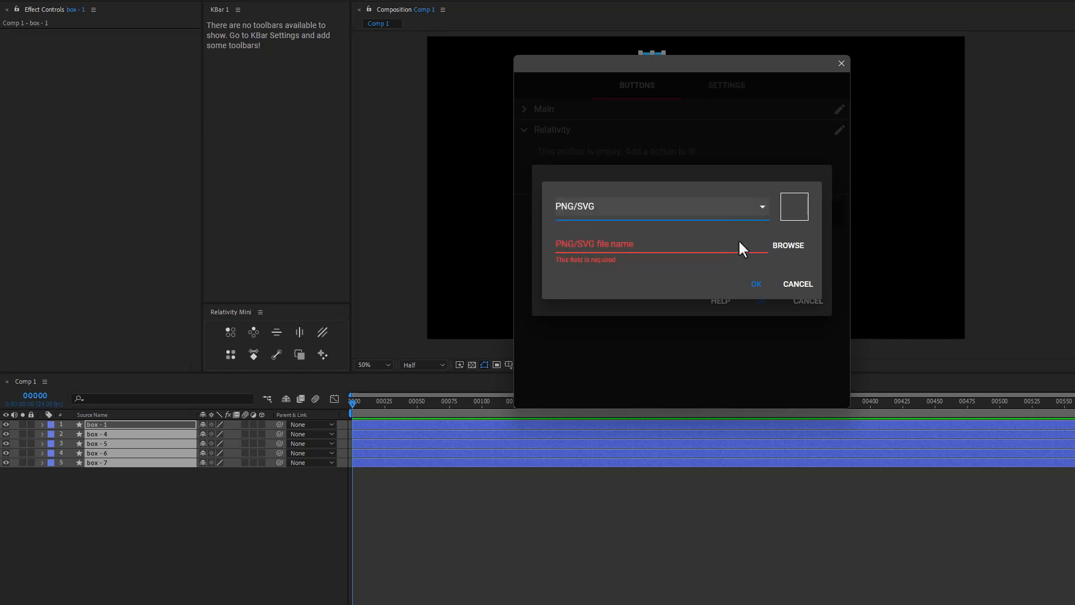
{"action": "left_click", "coordinate": [791, 240]}
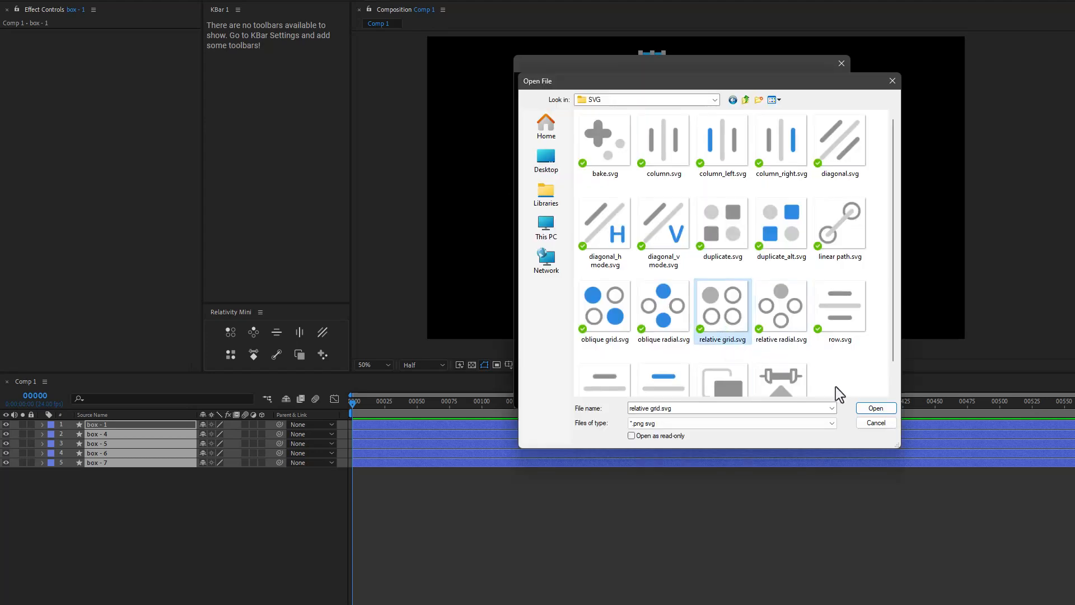
{"action": "left_click", "coordinate": [870, 408]}
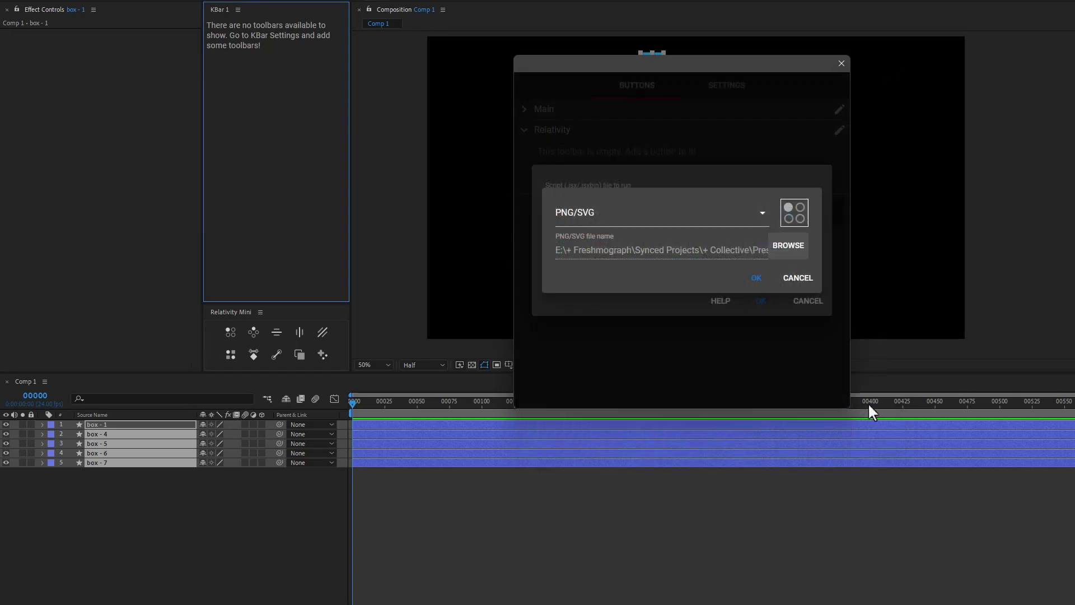
{"action": "left_click", "coordinate": [756, 278]}
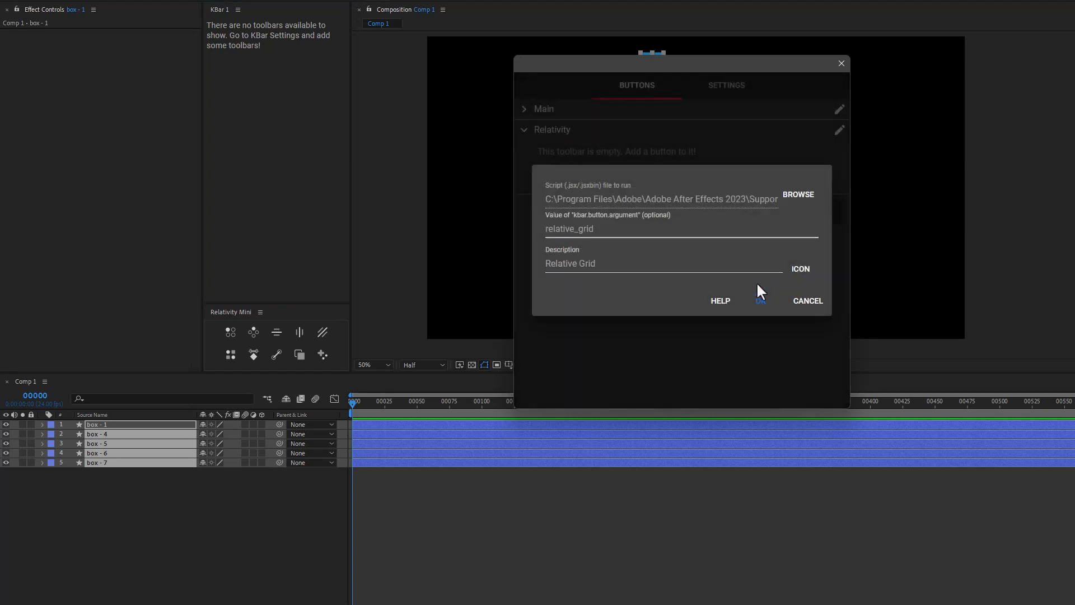
{"action": "left_click", "coordinate": [761, 300]}
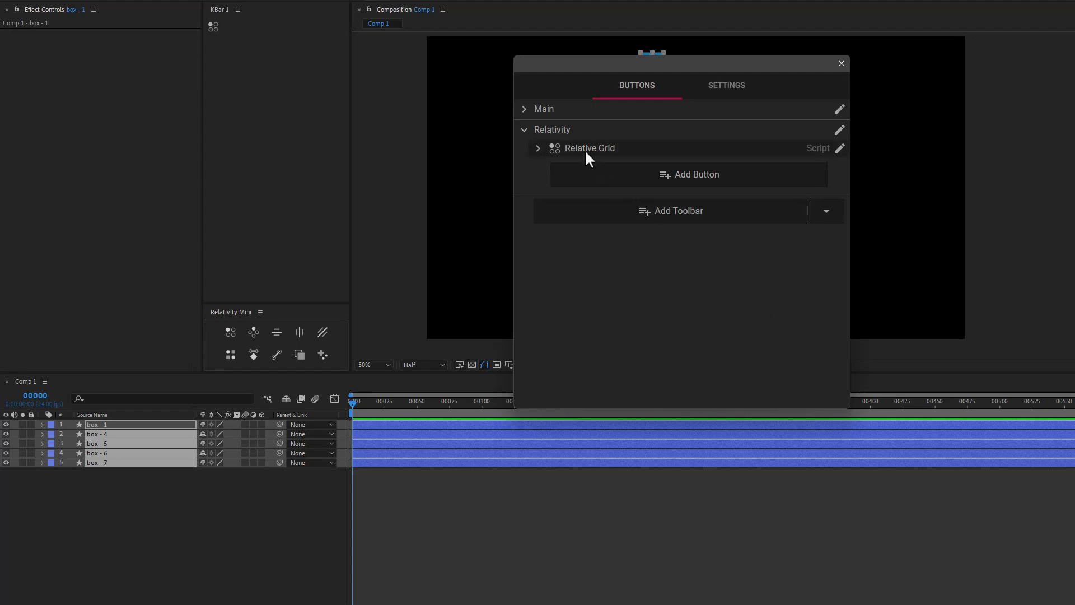
Step: Clone the Relative Grid button into a second row of the Relativity toolbar
{"action": "left_click", "coordinate": [838, 150]}
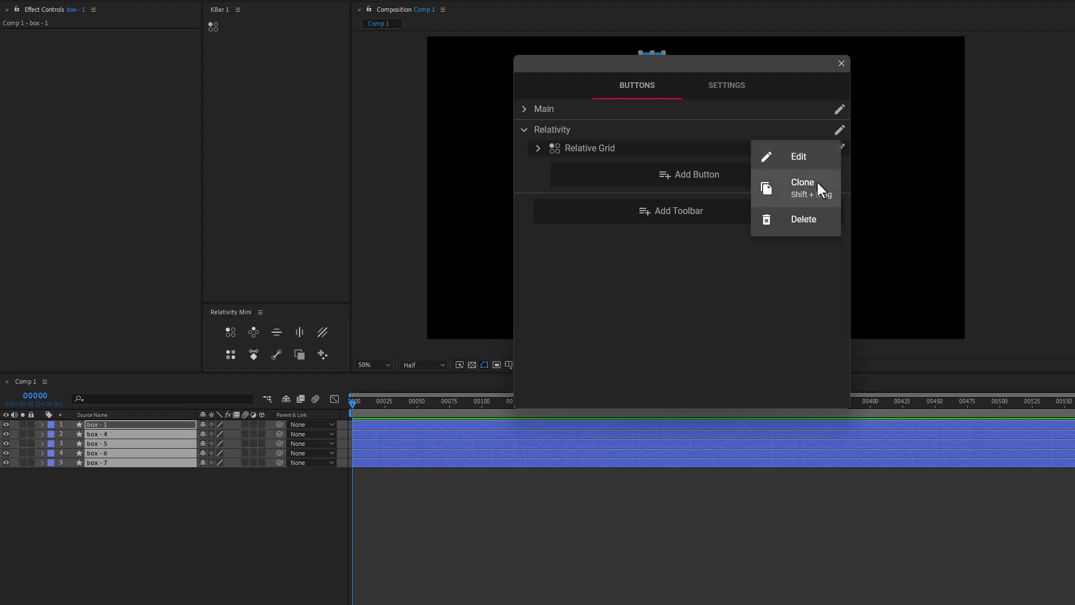
{"action": "left_click_drag", "start_coordinate": [618, 150], "coordinate": [613, 170]}
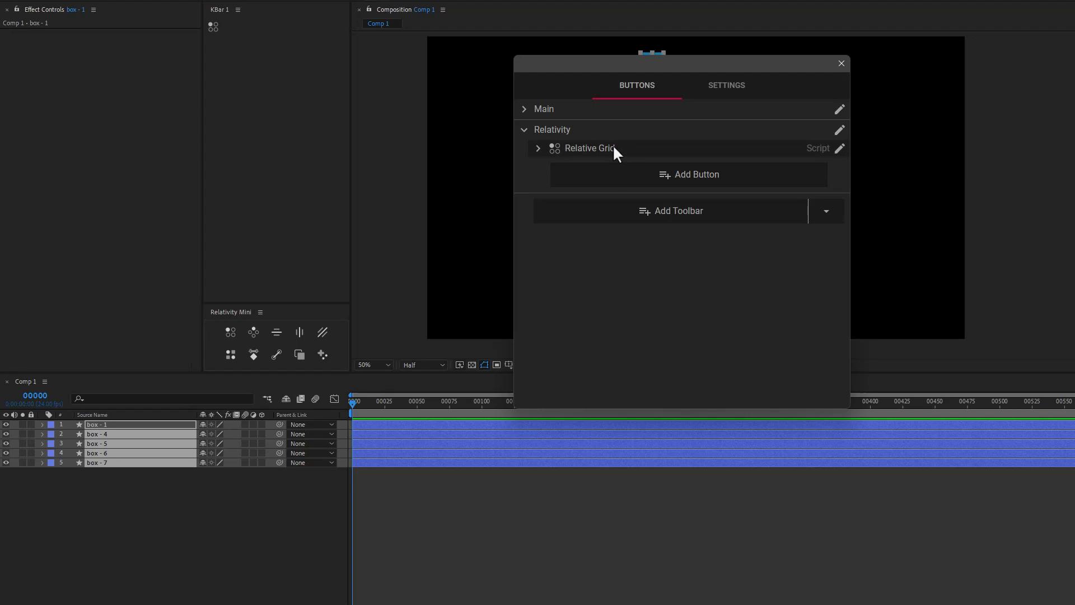
{"action": "left_click", "coordinate": [839, 147]}
{"action": "left_click", "coordinate": [816, 184]}
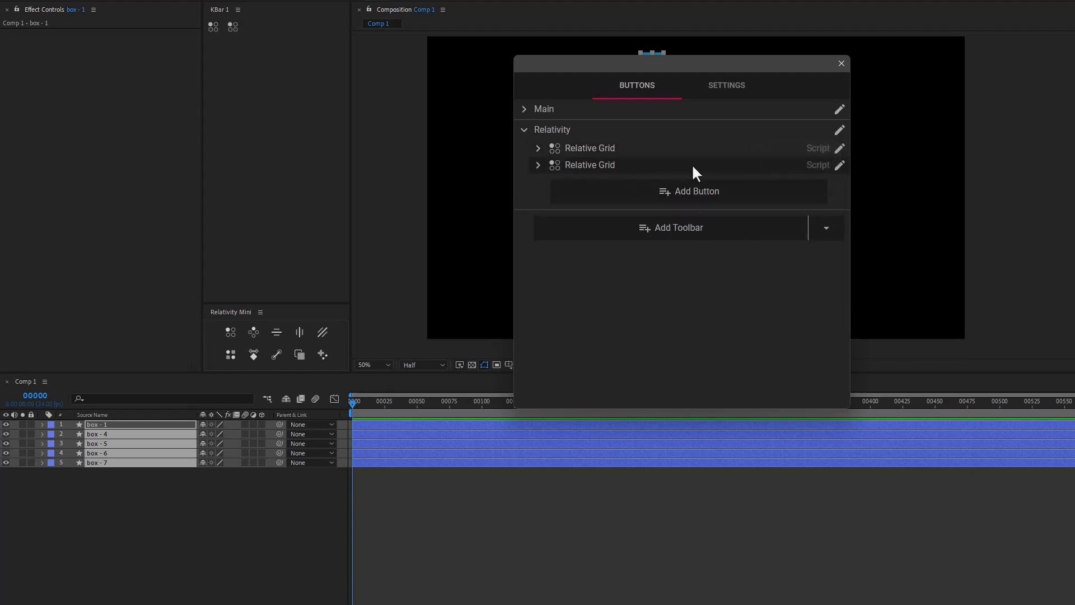
Step: Edit the copied button and focus its script argument field
{"action": "left_click", "coordinate": [839, 165]}
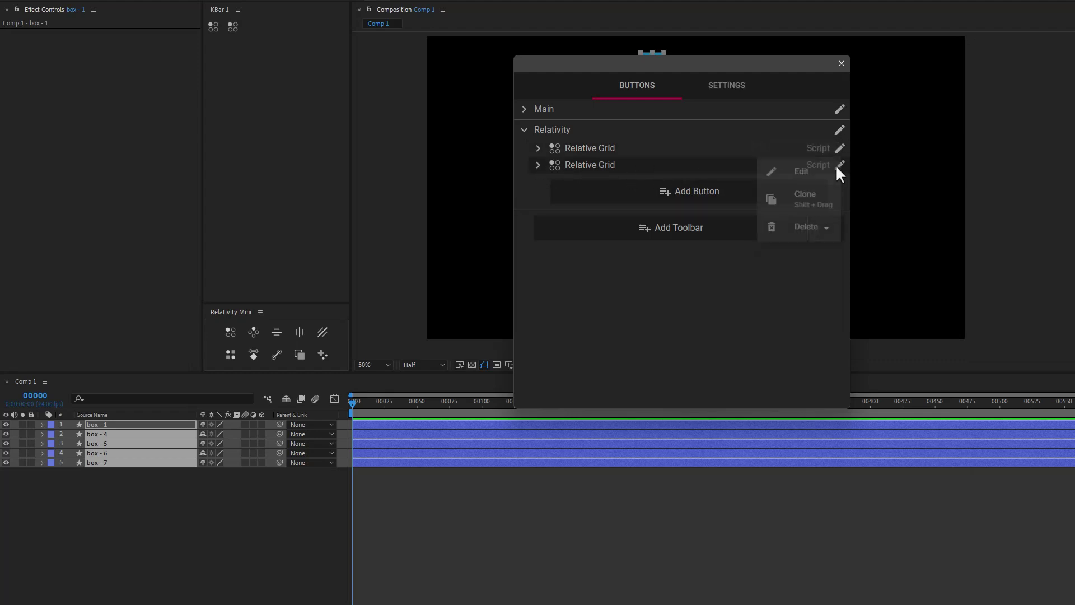
{"action": "left_click", "coordinate": [805, 172]}
{"action": "left_click", "coordinate": [592, 231]}
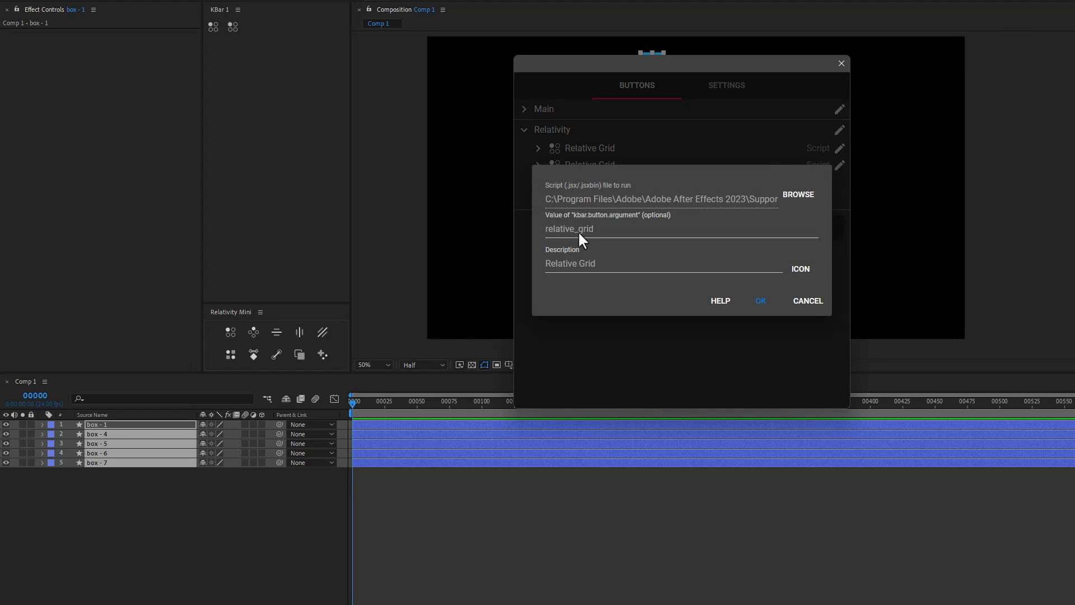
Step: Replace the argument with oblique_grid from Notepad and rename the description to Oblique Grid
{"action": "left_click", "coordinate": [715, 601]}
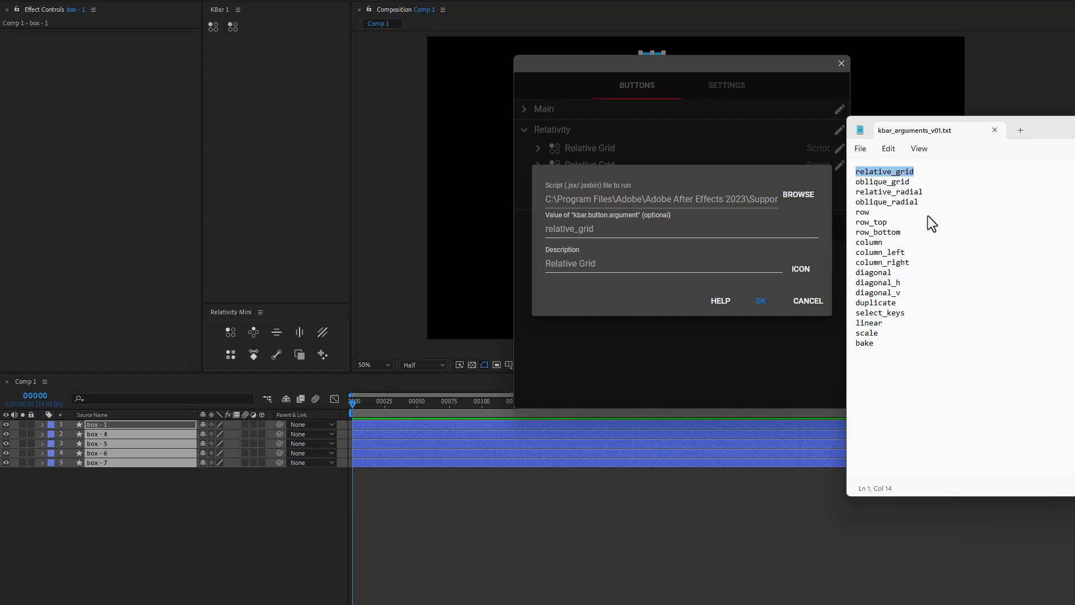
{"action": "left_click_drag", "start_coordinate": [917, 182], "coordinate": [873, 184]}
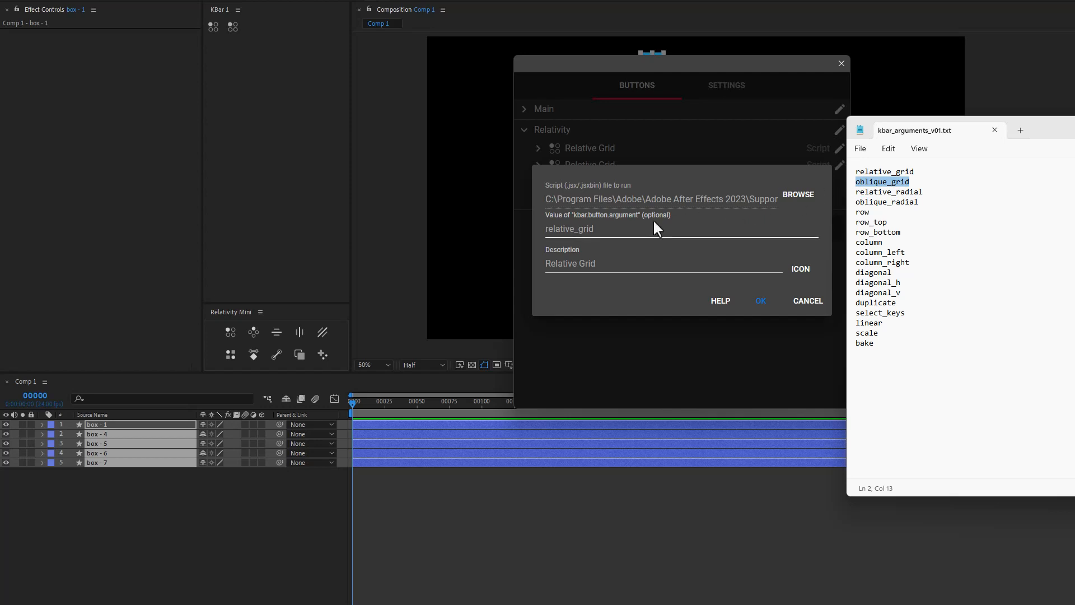
{"action": "left_click", "coordinate": [612, 226]}
{"action": "double_click", "coordinate": [542, 232]}
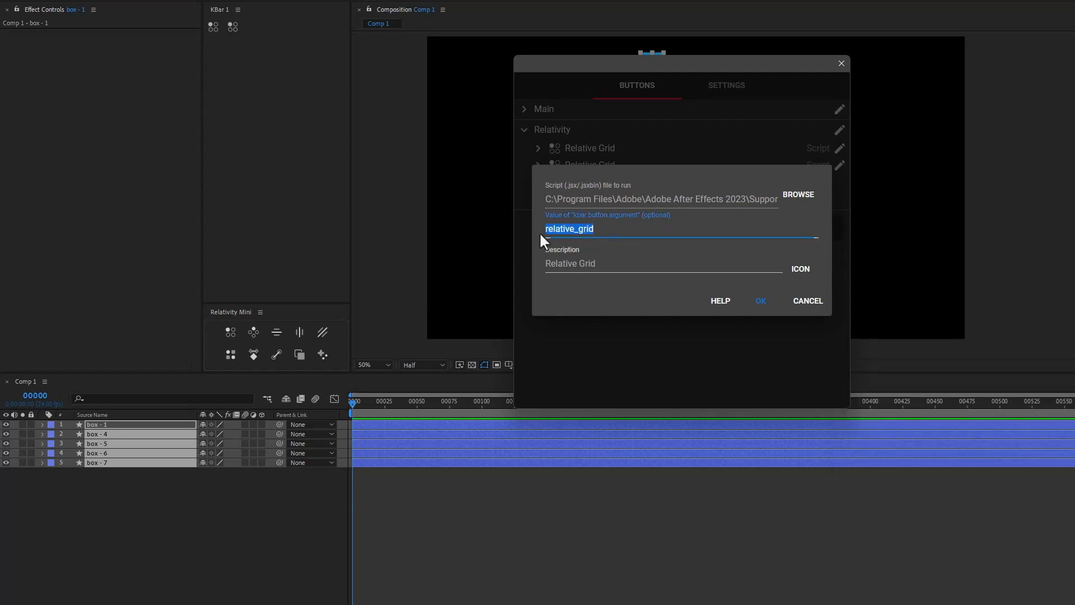
{"action": "type", "text": "oblique_grid"}
{"action": "double_click", "coordinate": [575, 262]}
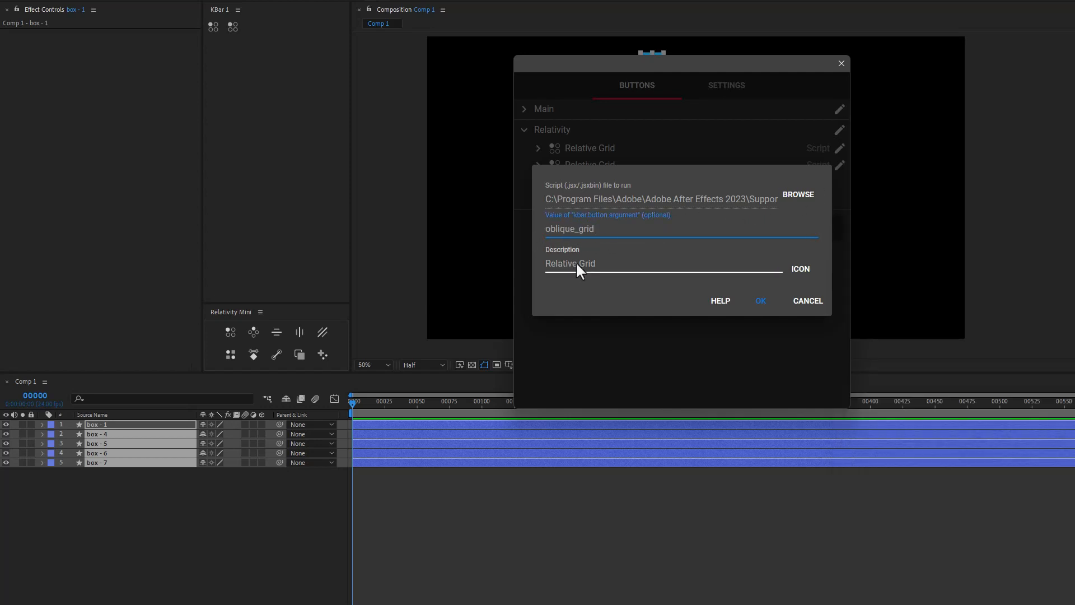
{"action": "type", "text": "Oblique"}
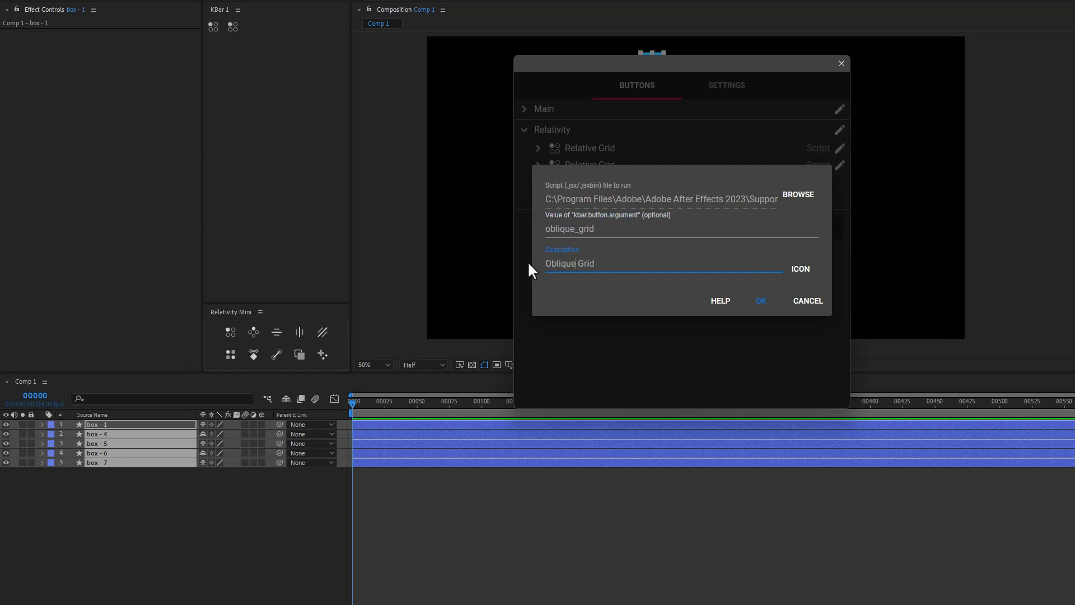
Step: Switch the icon to oblique grid.svg and save the Oblique Grid button
{"action": "left_click", "coordinate": [790, 269]}
{"action": "left_click", "coordinate": [788, 246]}
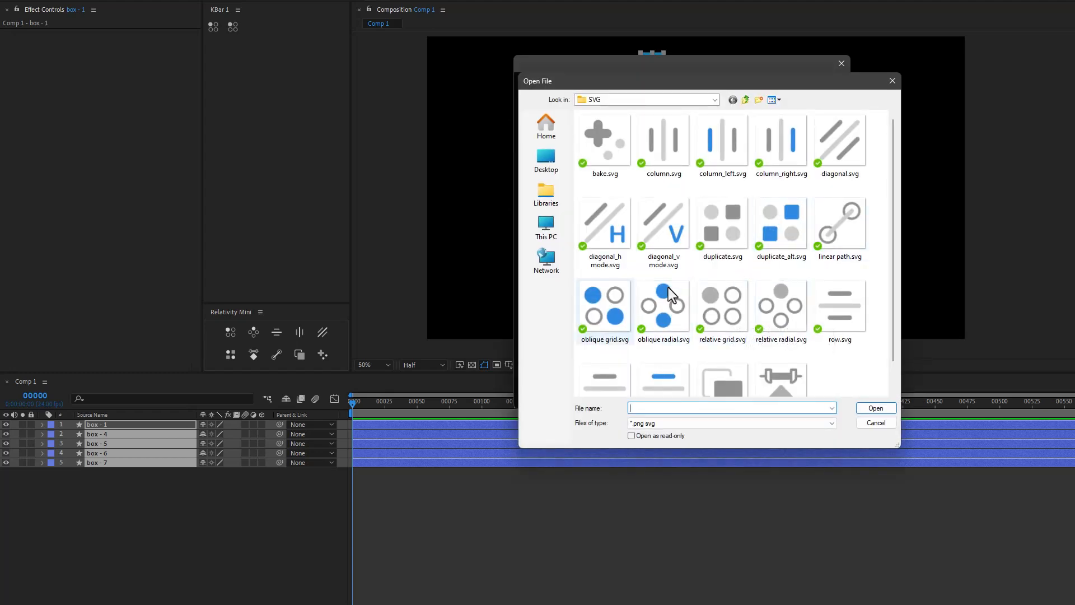
{"action": "left_click", "coordinate": [611, 314]}
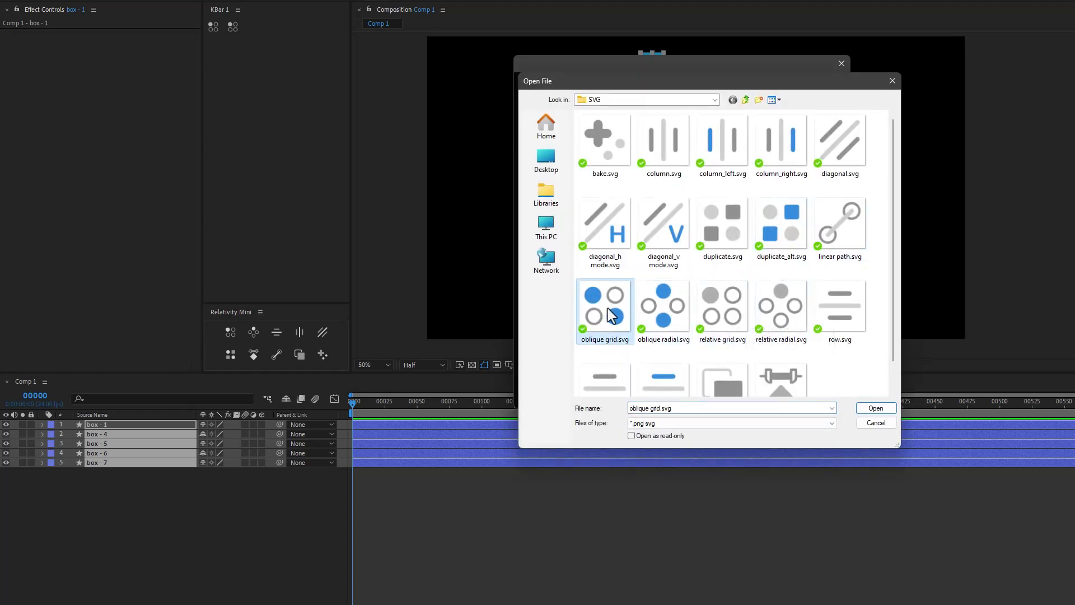
{"action": "left_click", "coordinate": [874, 408]}
{"action": "left_click", "coordinate": [755, 278]}
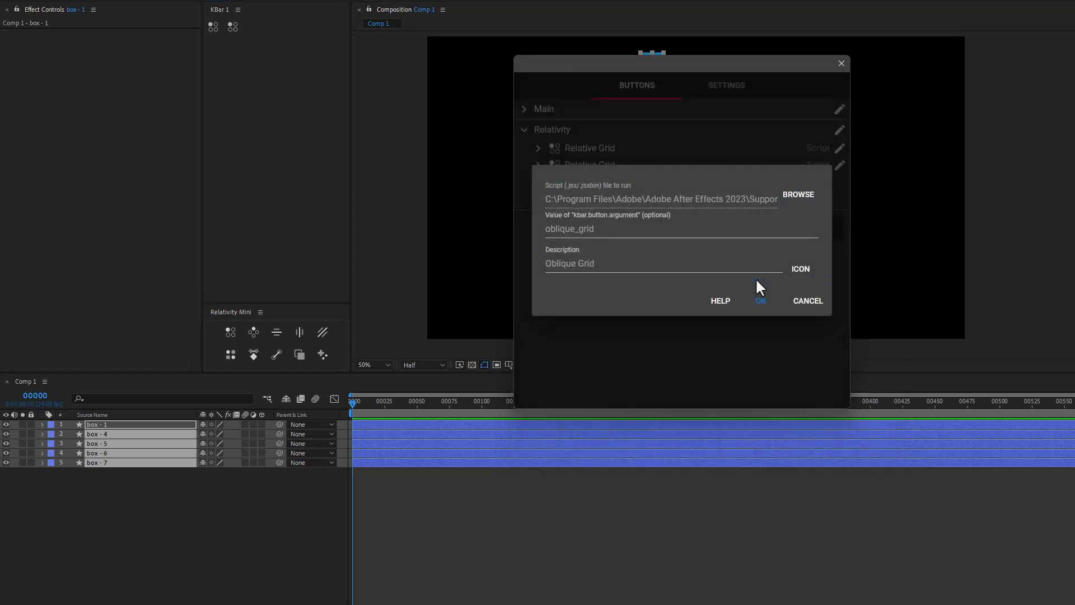
{"action": "left_click", "coordinate": [758, 298]}
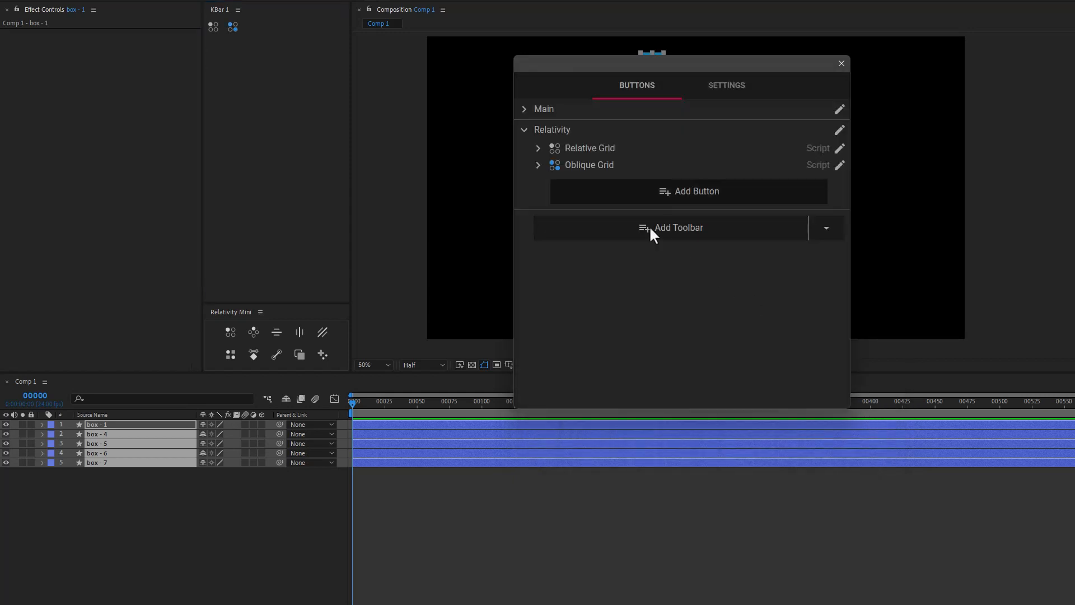
Step: Put Oblique Grid in Relative Grid's Alt slot and move a copy to the toolbar's top level
{"action": "left_click", "coordinate": [538, 150]}
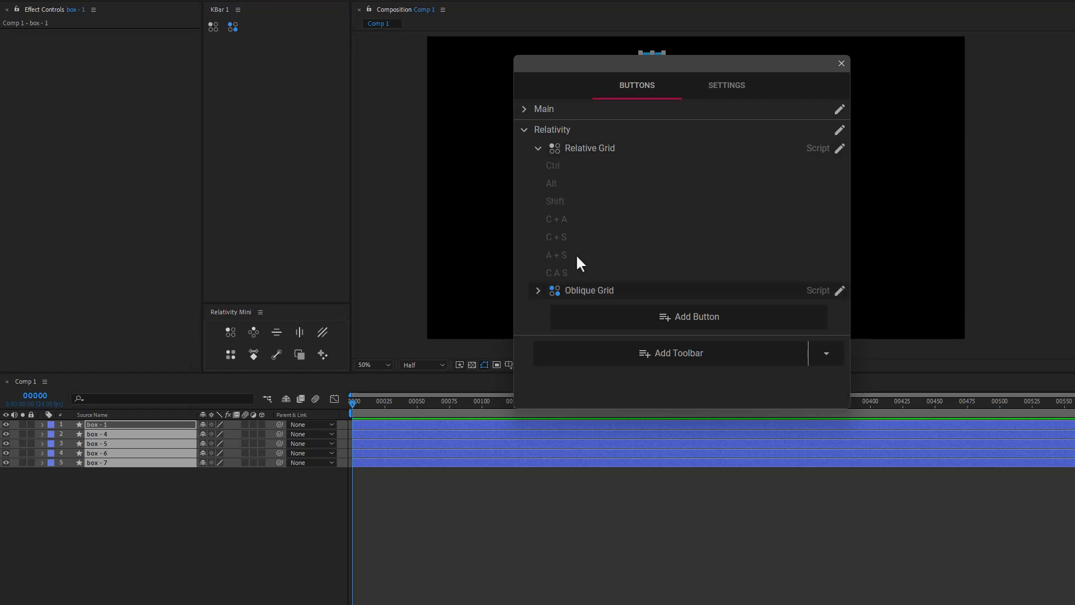
{"action": "left_click_drag", "start_coordinate": [580, 290], "coordinate": [607, 180]}
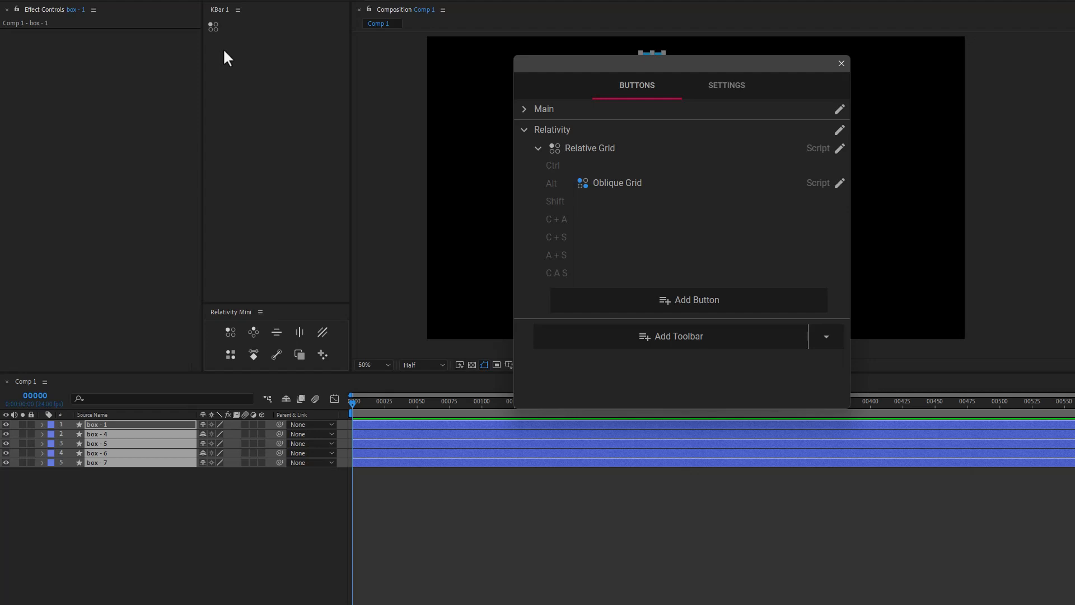
{"action": "left_click_drag", "start_coordinate": [611, 183], "coordinate": [607, 202]}
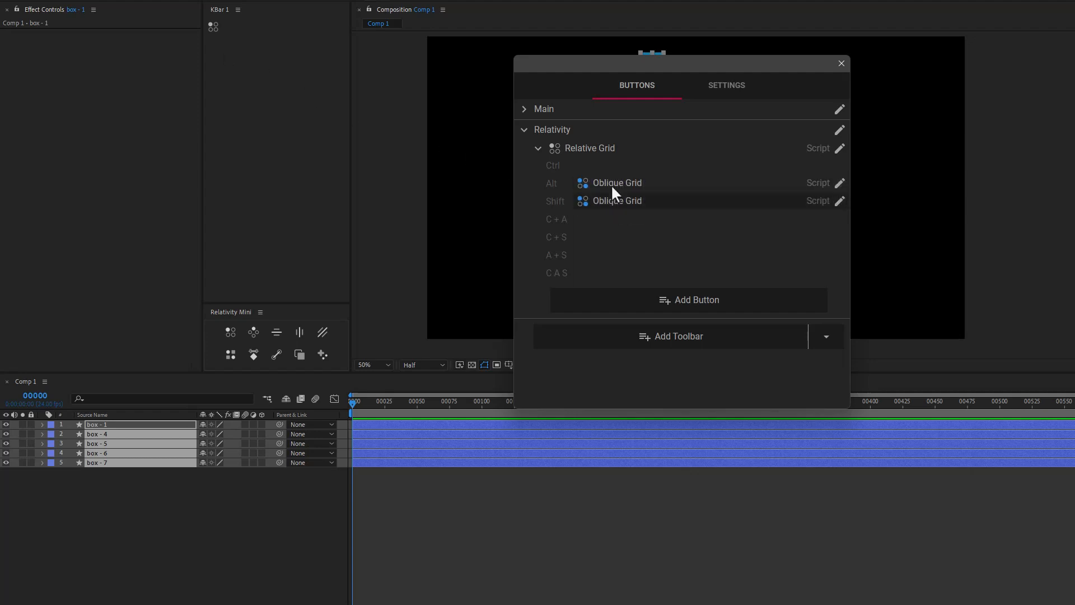
{"action": "mouse_move", "coordinate": [613, 201]}
{"action": "left_mouse_down"}
{"action": "mouse_move", "coordinate": [590, 274]}
{"action": "mouse_move", "coordinate": [572, 145]}
{"action": "left_mouse_up"}
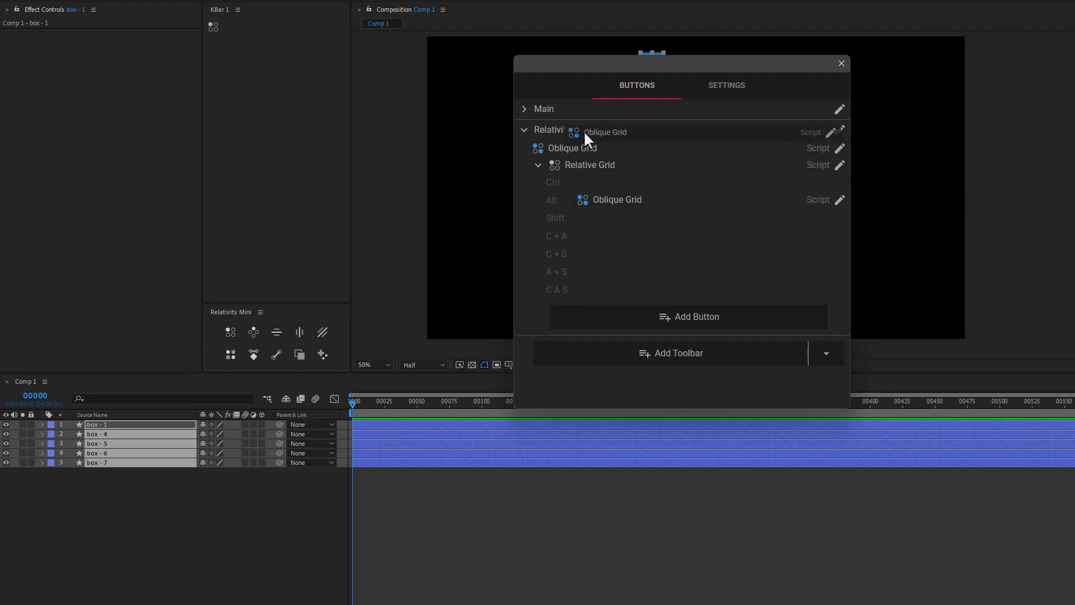
{"action": "left_click", "coordinate": [537, 165]}
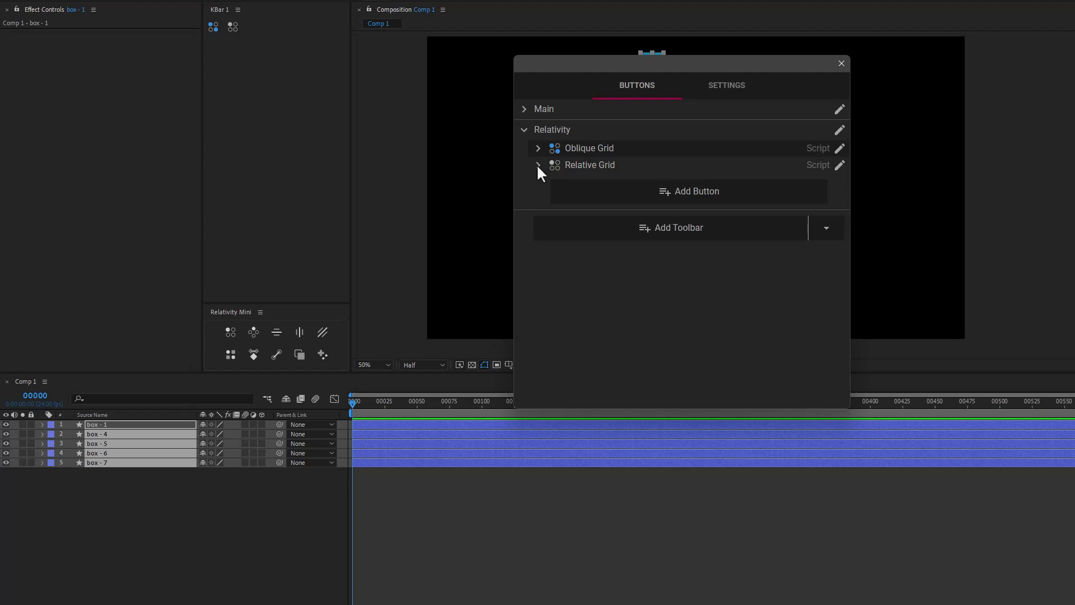
Step: Edit the standalone Oblique Grid button from its pencil menu
{"action": "left_click", "coordinate": [839, 151]}
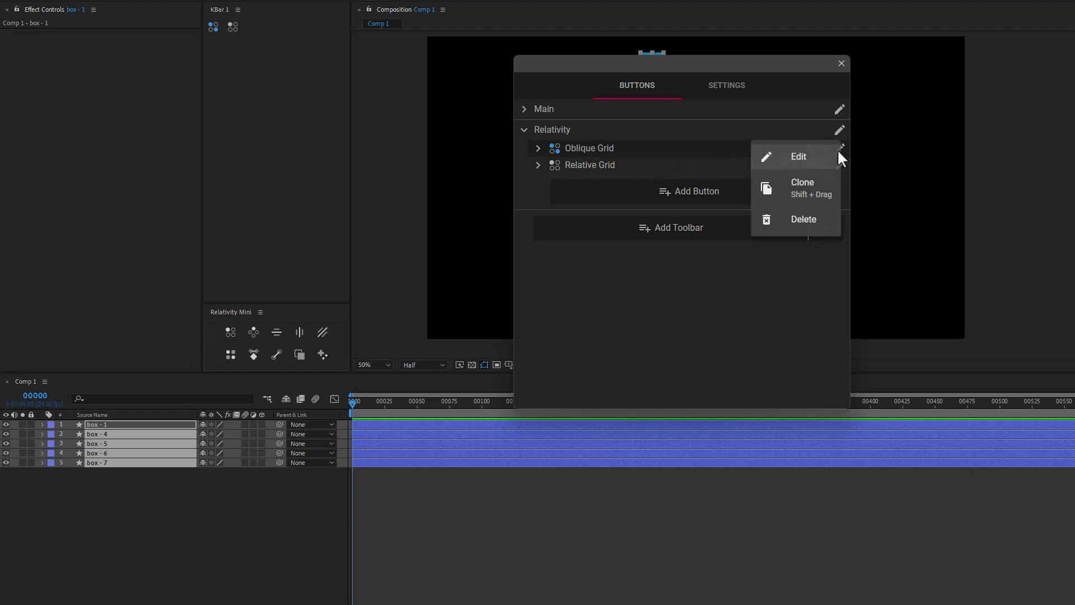
{"action": "left_click", "coordinate": [800, 158]}
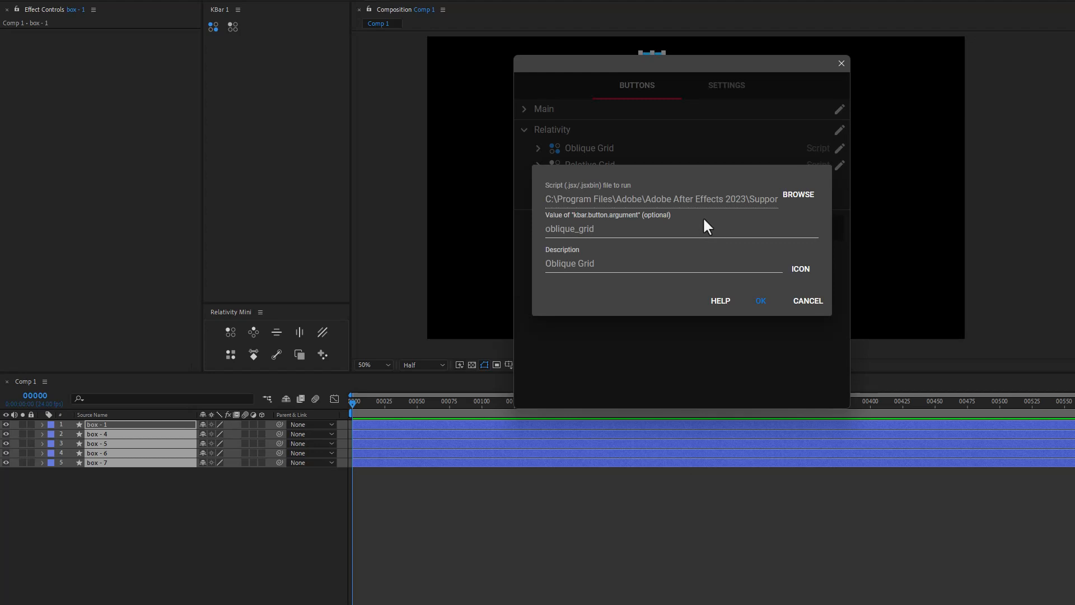